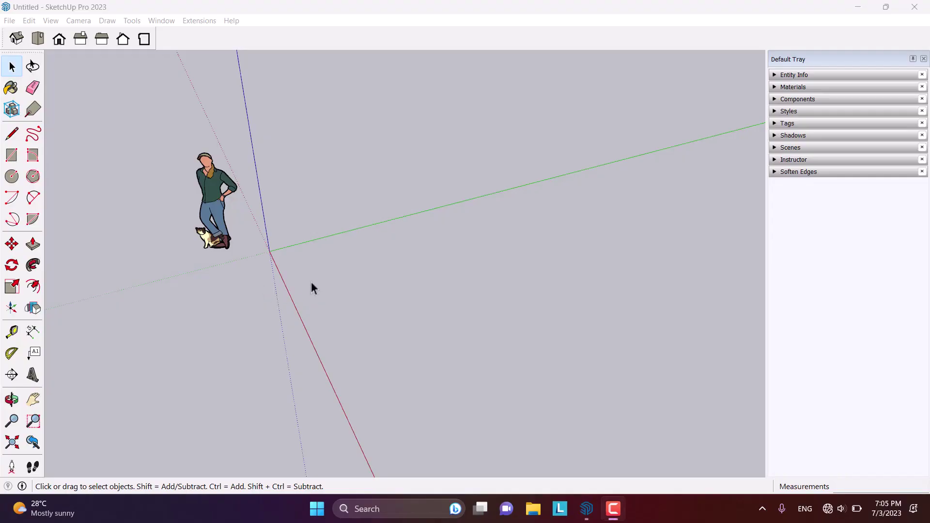
Draw an L-shaped pair of connected lines, 12 m along the green axis and 8 m back along the red axis
middle_click_drag(312, 288, 332, 233)
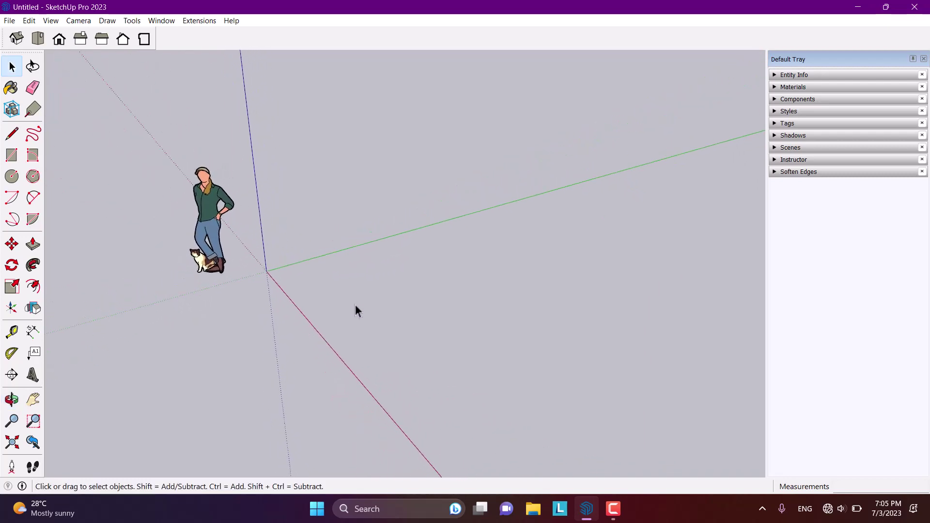
scroll(356, 304, "down", 1)
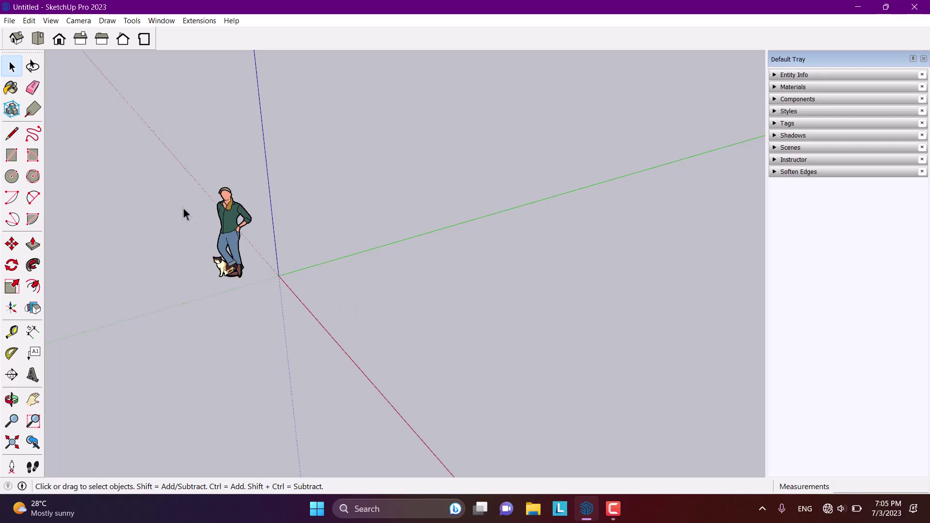
left_click(7, 138)
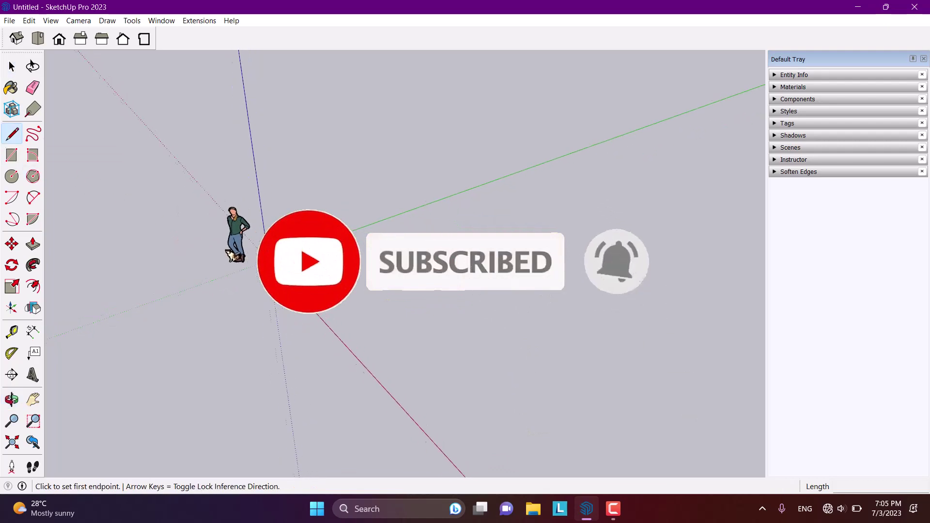
scroll(343, 286, "up", 2)
left_click(348, 307)
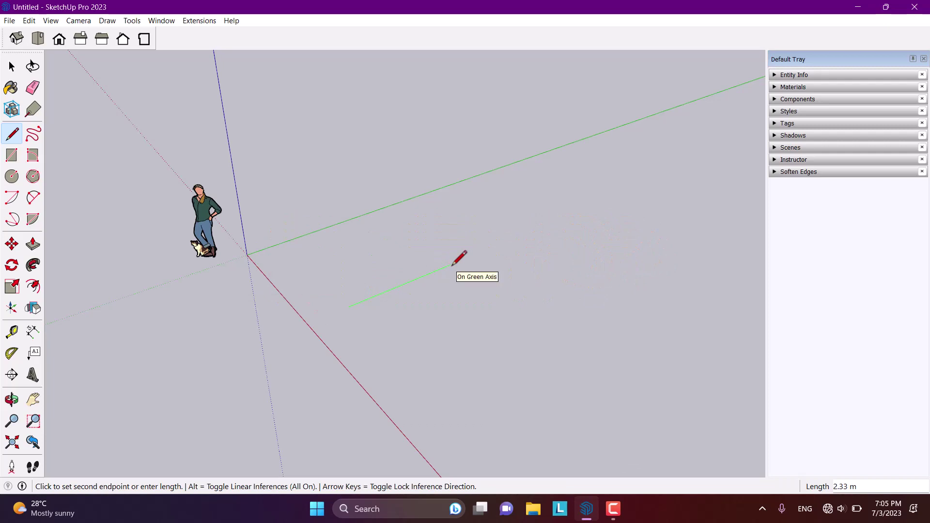
type("12")
scroll(450, 263, "down", 4)
scroll(615, 222, "up", 4)
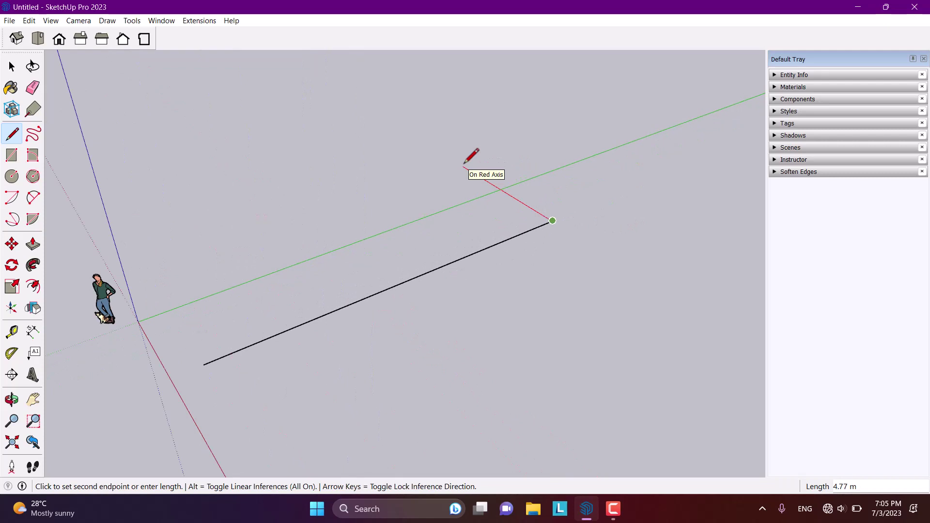
type("8")
key("Return")
key("space")
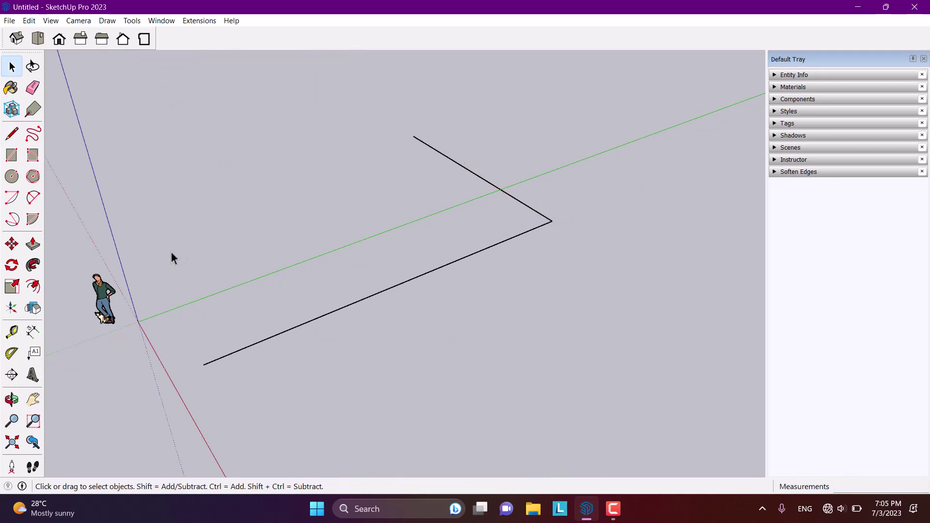
Place parallel guides 2 m outside both lines of the L shape
left_click(11, 332)
scroll(499, 231, "up", 2)
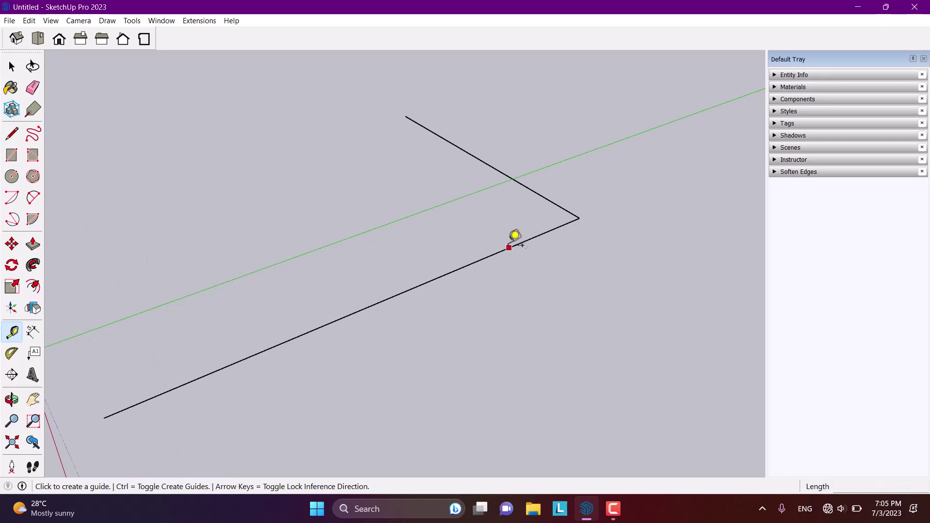
left_click(511, 246)
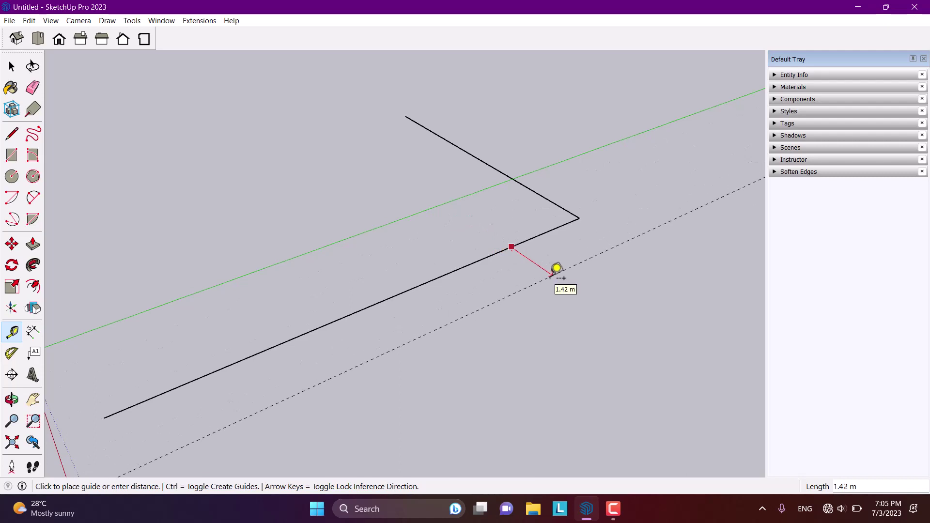
type("2")
key("Return")
left_click(536, 192)
key("Return")
key("space")
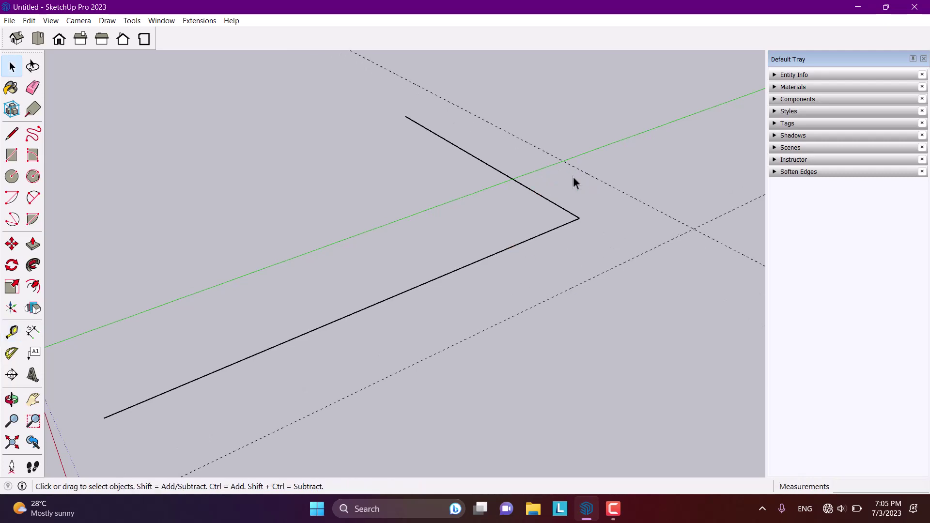
Offset the two L-shaped lines outward by 2 m and remove the guides
left_click_drag(574, 181, 532, 223)
scroll(483, 179, "down", 2)
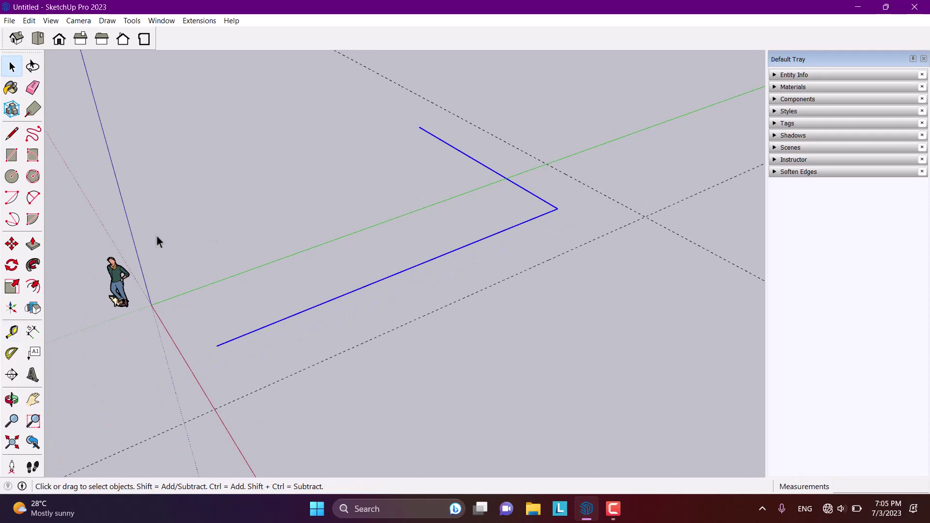
left_click(30, 288)
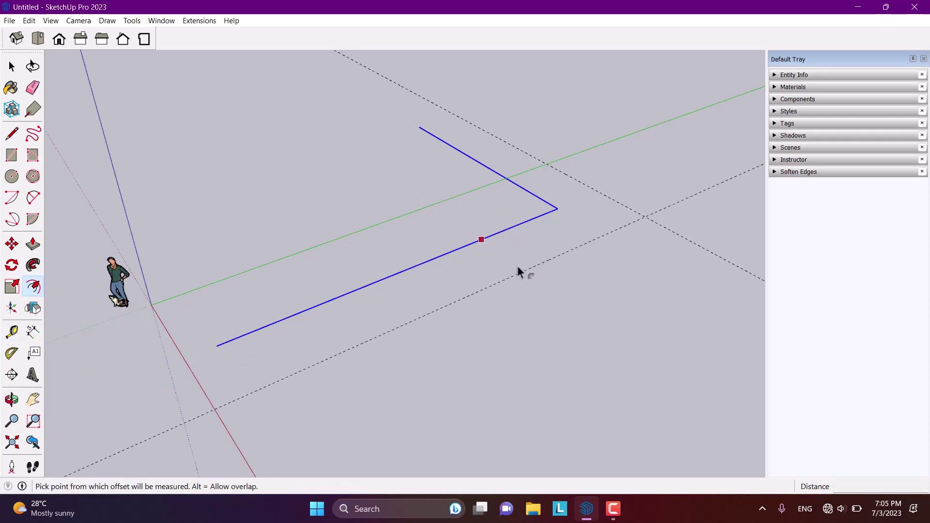
left_click(519, 232)
type("2")
key("Return")
key("space")
left_click(571, 309)
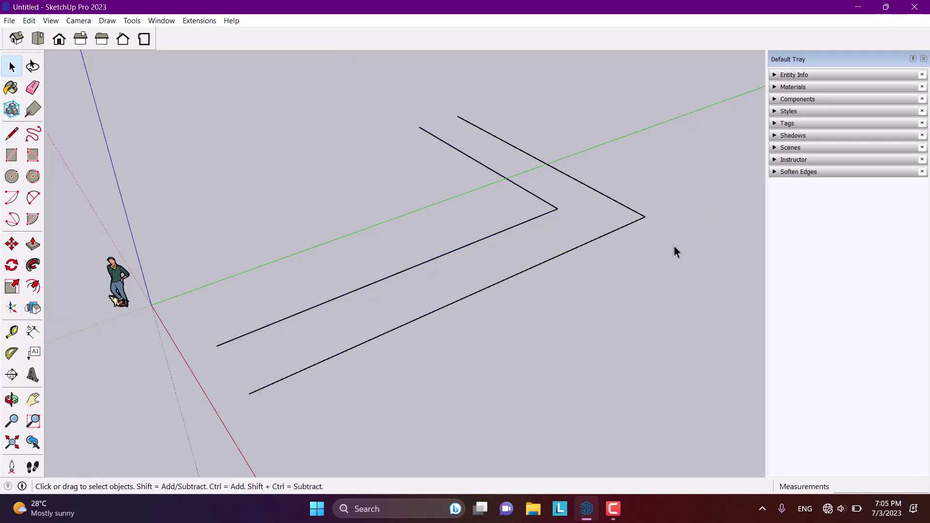
Delete the two original inner lines, keeping only the outer L-shaped path
scroll(678, 201, "up", 5)
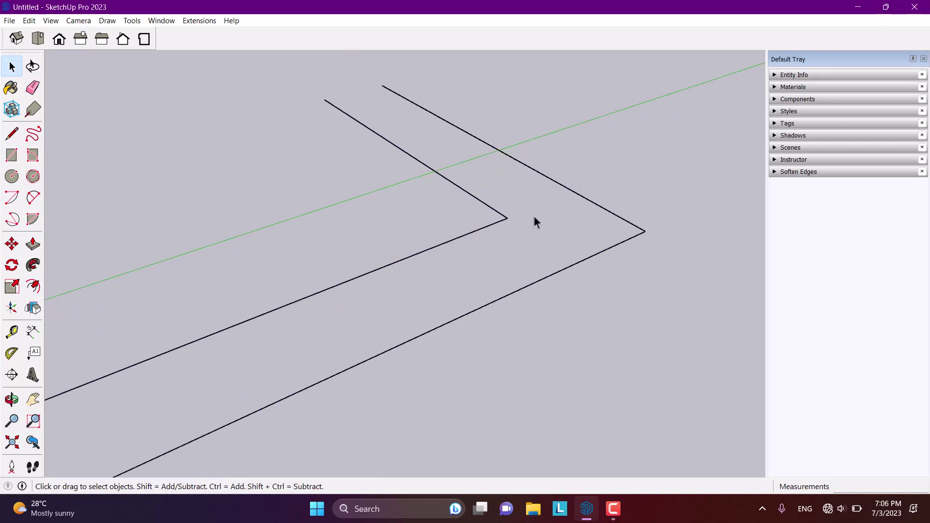
left_click_drag(458, 244, 457, 245)
key("Delete")
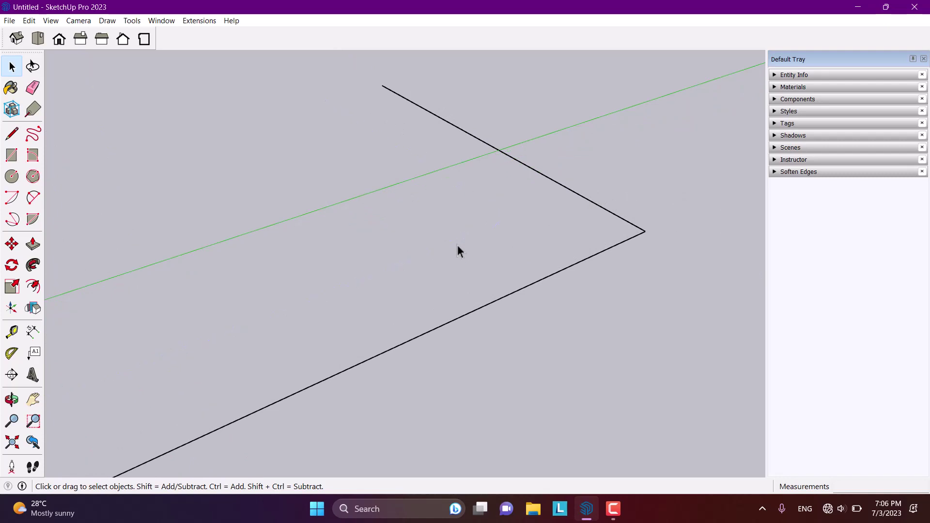
Place parallel guides 1 m inside both lines of the remaining L-shaped path
left_click(12, 333)
left_click(575, 264)
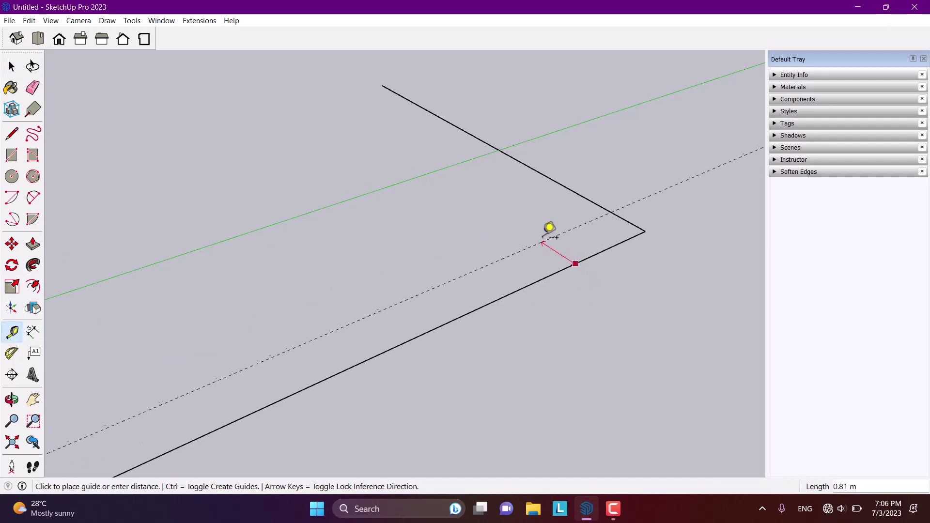
type("1")
key("Return")
left_click(561, 183)
type("1")
key("Return")
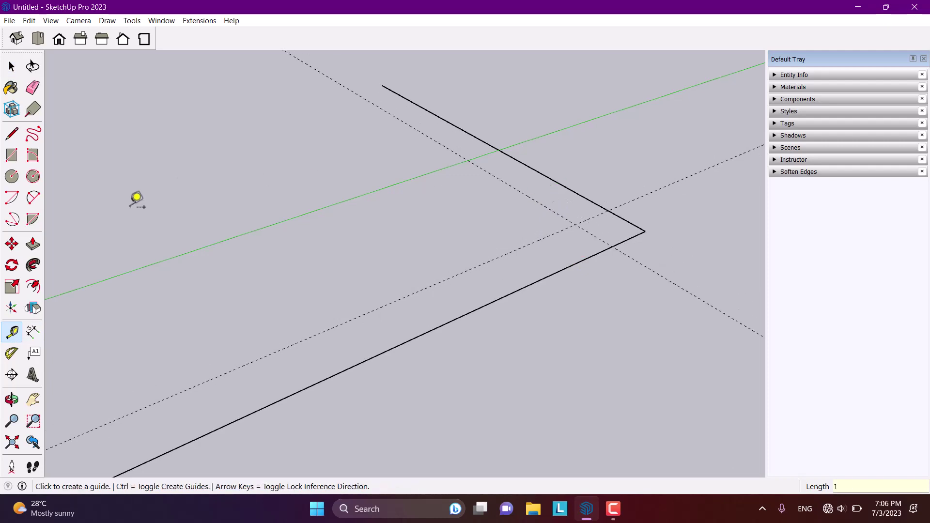
Draw a two-point arc with a 0.3 m bulge across the corner, between the points where the guides cross the lines
left_click(33, 199)
left_click(608, 211)
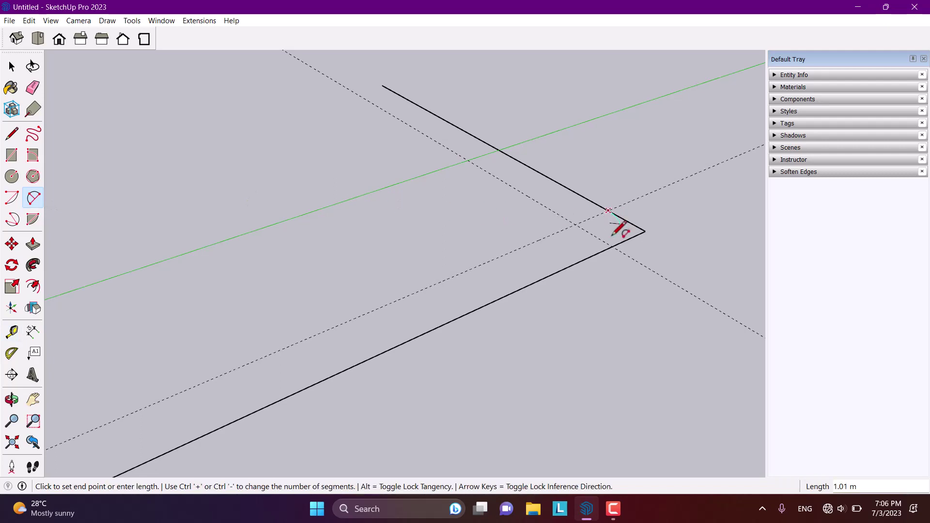
left_click(612, 246)
scroll(630, 220, "up", 2)
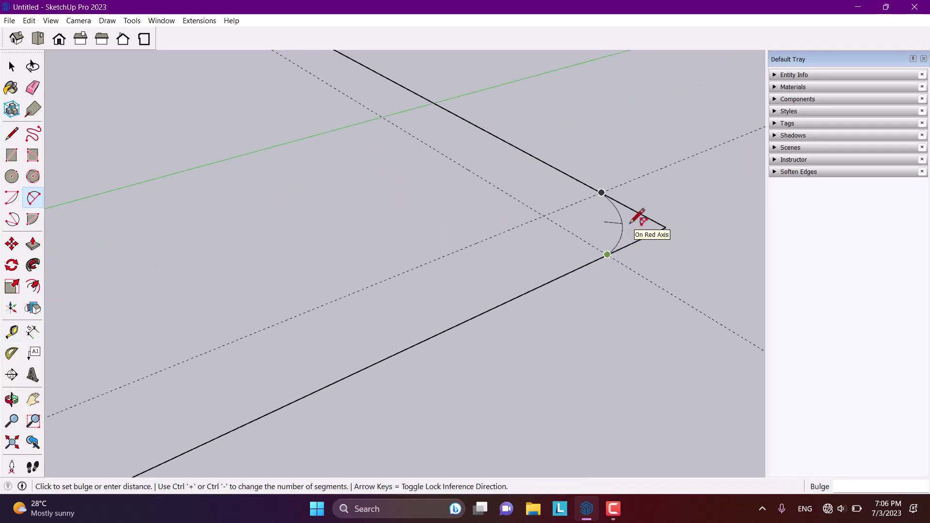
type("0.3")
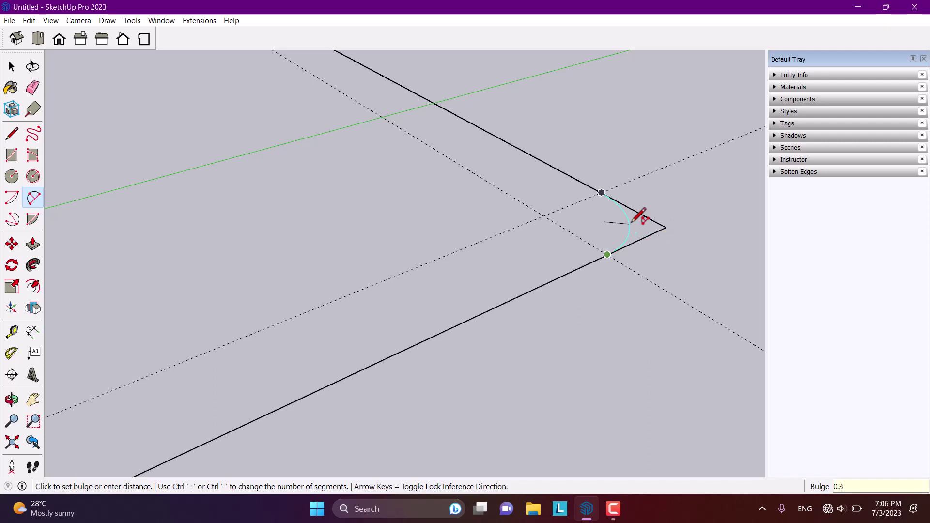
left_click(632, 220)
key("space")
Delete the sharp corner outside the arc together with the two guides
left_click_drag(672, 213, 655, 243)
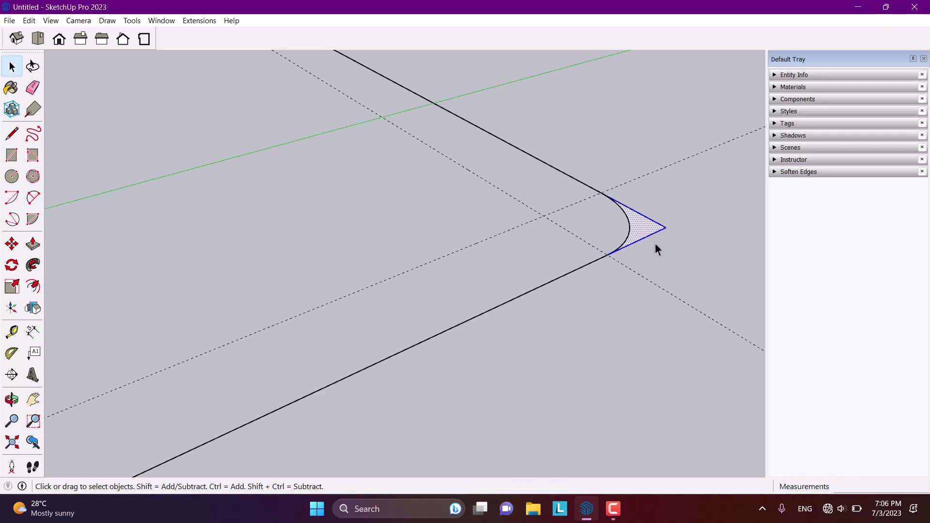
scroll(581, 259, "down", 4)
key("Delete")
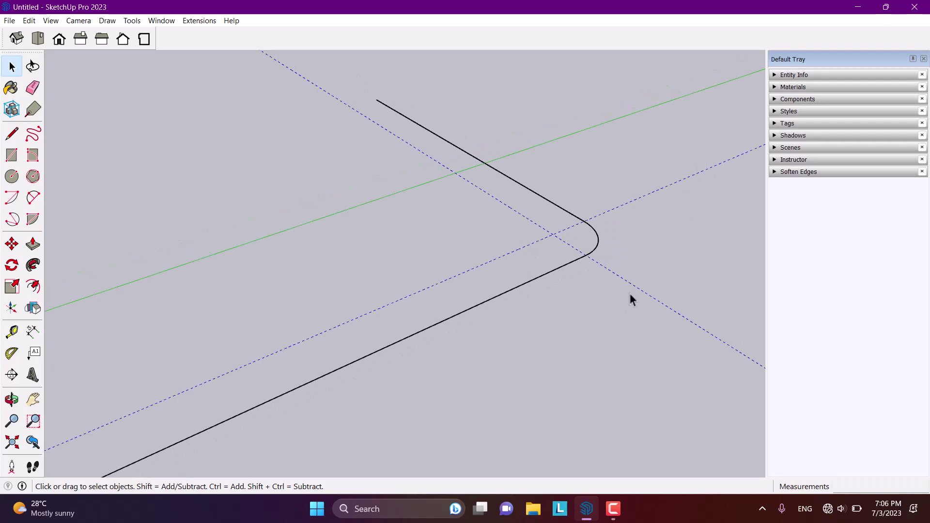
scroll(645, 247, "down", 1)
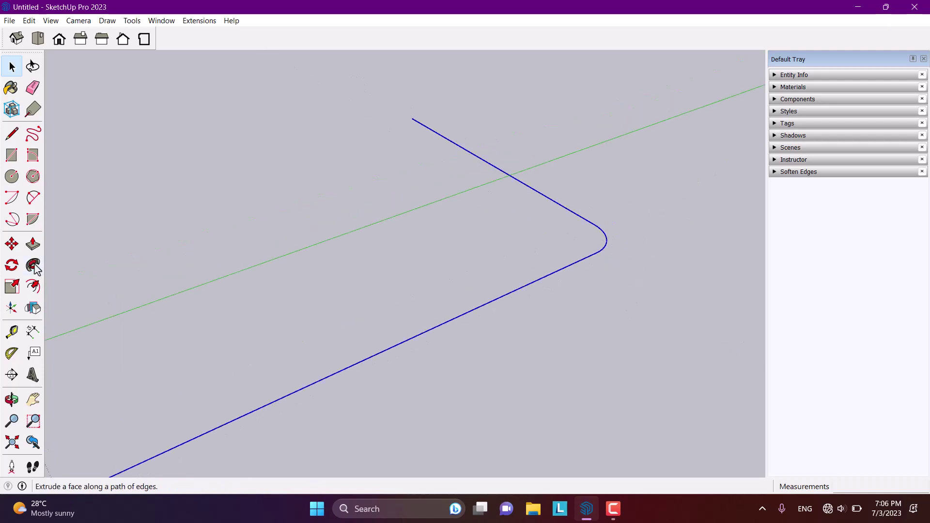
Offset the rounded L-shaped path inward by 2 m
left_click(34, 289)
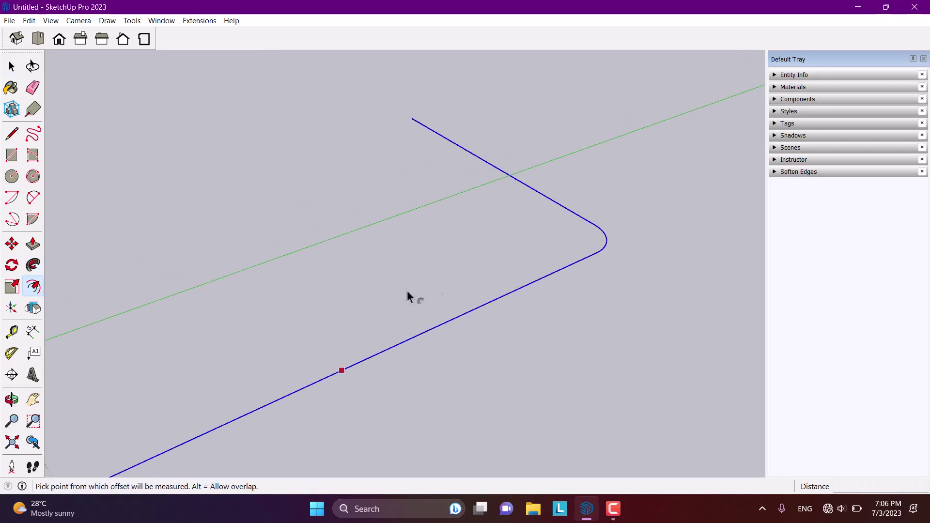
left_click(541, 277)
key("Return")
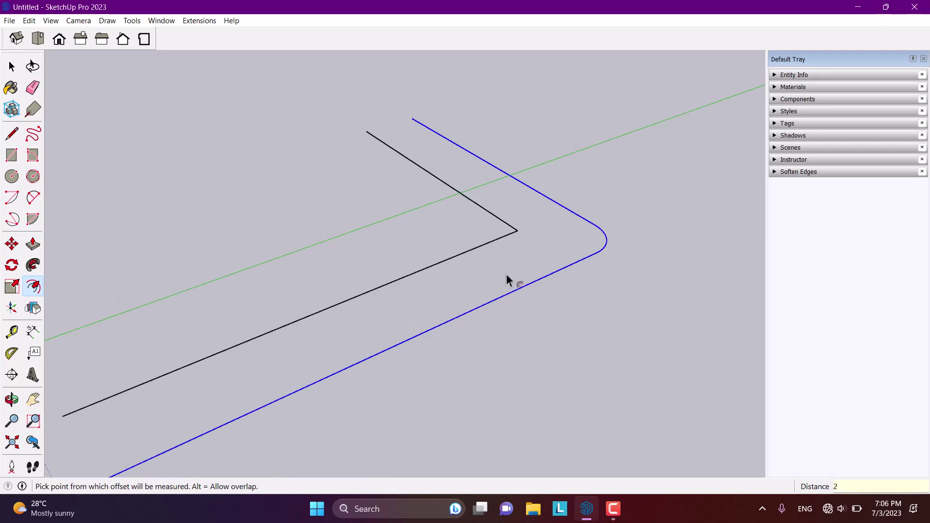
key("space")
Close the outline into a face by drawing lines between the inner and outer paths at both open ends
left_click(11, 134)
left_click(367, 131)
left_click(412, 118)
key("space")
scroll(628, 125, "down", 5)
scroll(118, 315, "up", 2)
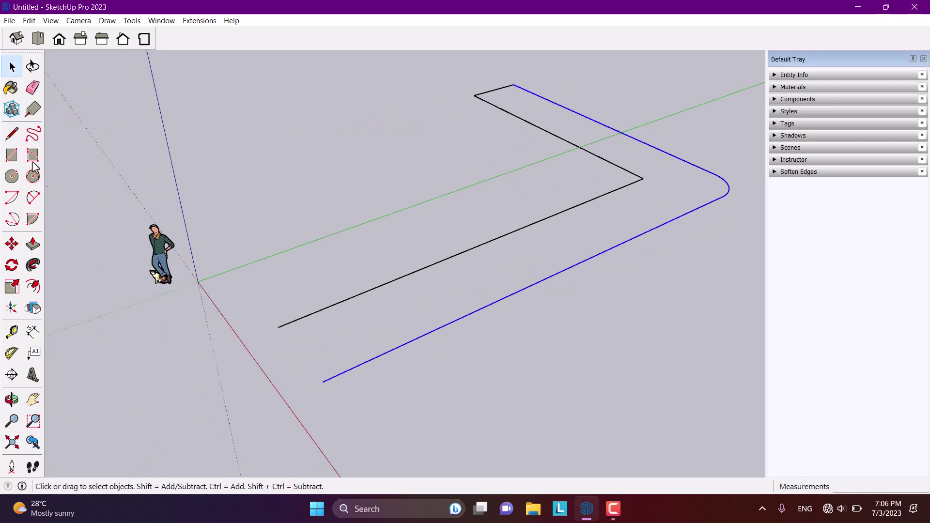
left_click(12, 133)
left_click(279, 327)
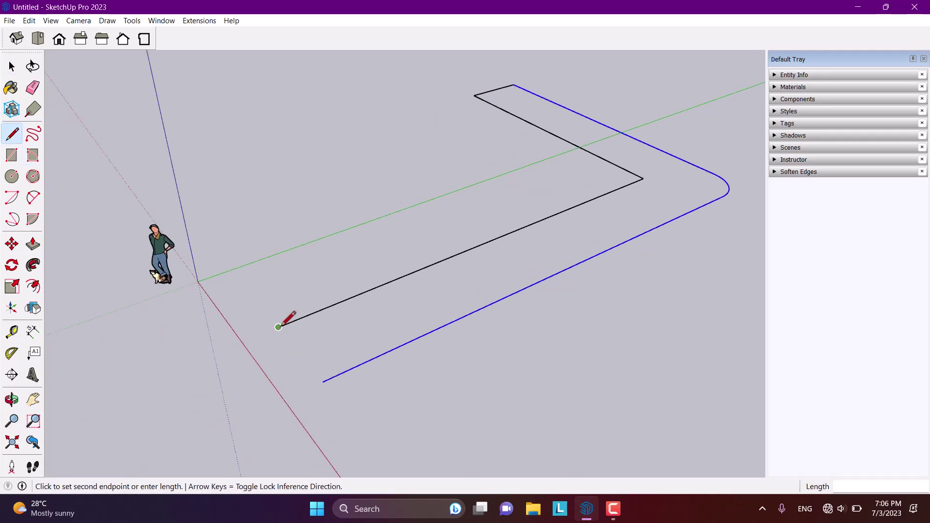
left_click(323, 382)
key("space")
Extrude the L-shaped face upward by 0.2 m with Push/Pull
middle_click_drag(414, 409, 488, 321)
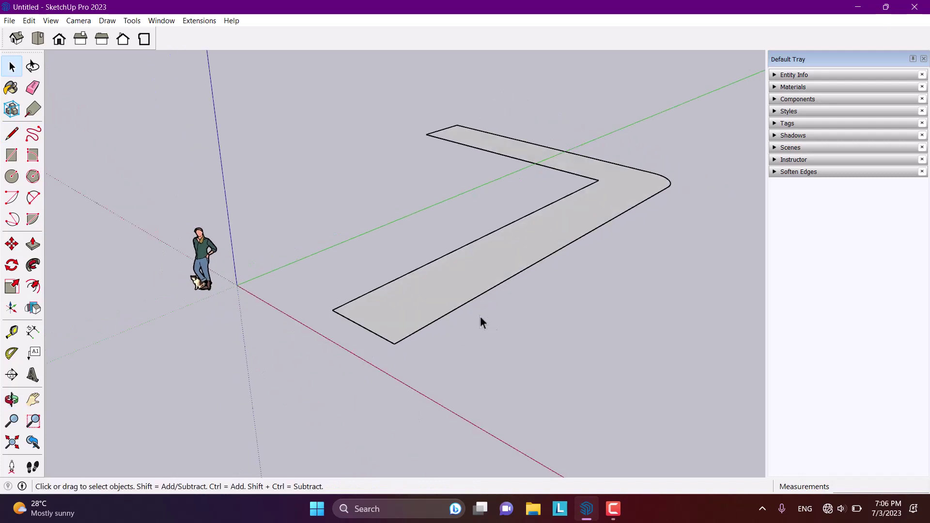
left_click(33, 244)
left_click(368, 323)
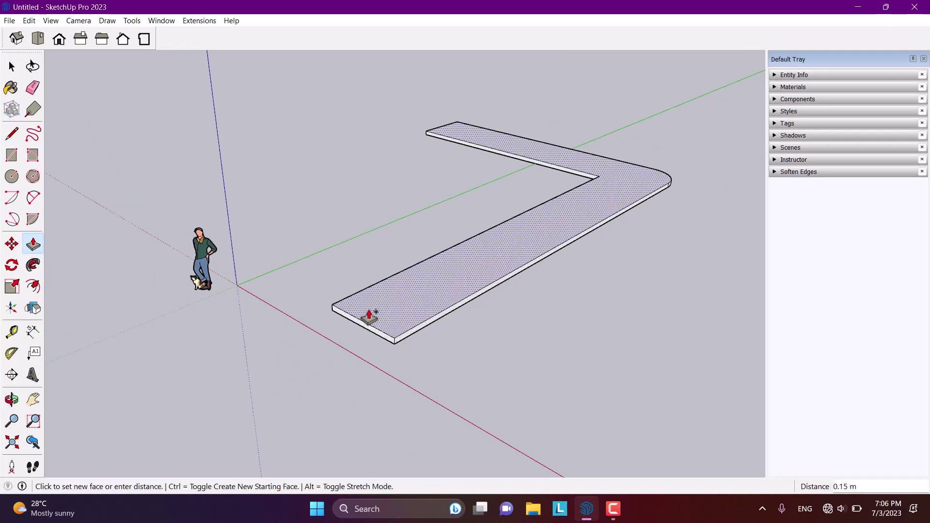
type("0.2")
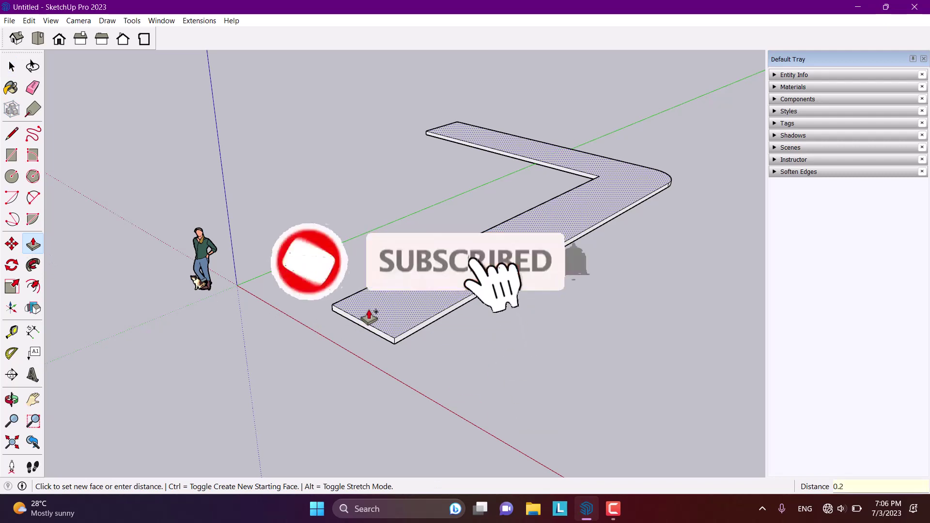
key("Return")
key("space")
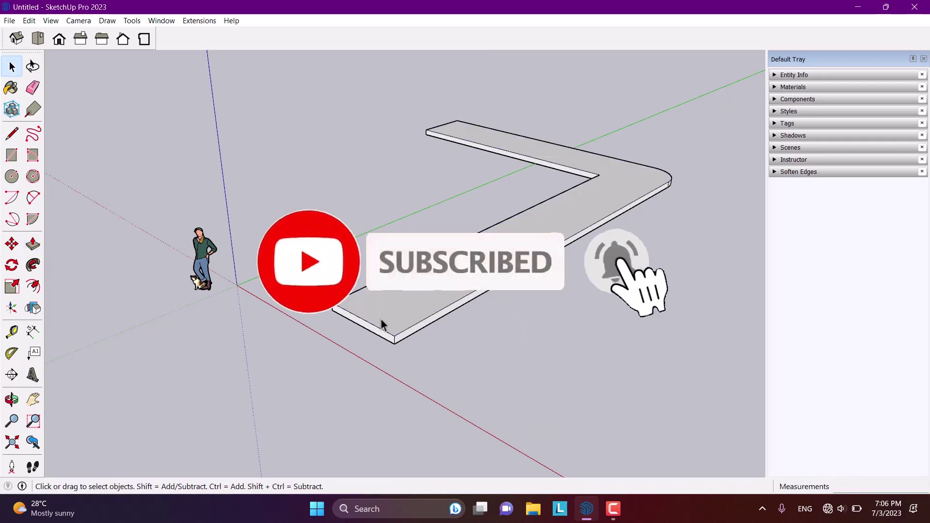
Place a guide 2 m in from the slab's near end edge and another 3 m beyond that guide
middle_click_drag(676, 377, 525, 352)
scroll(374, 301, "up", 3)
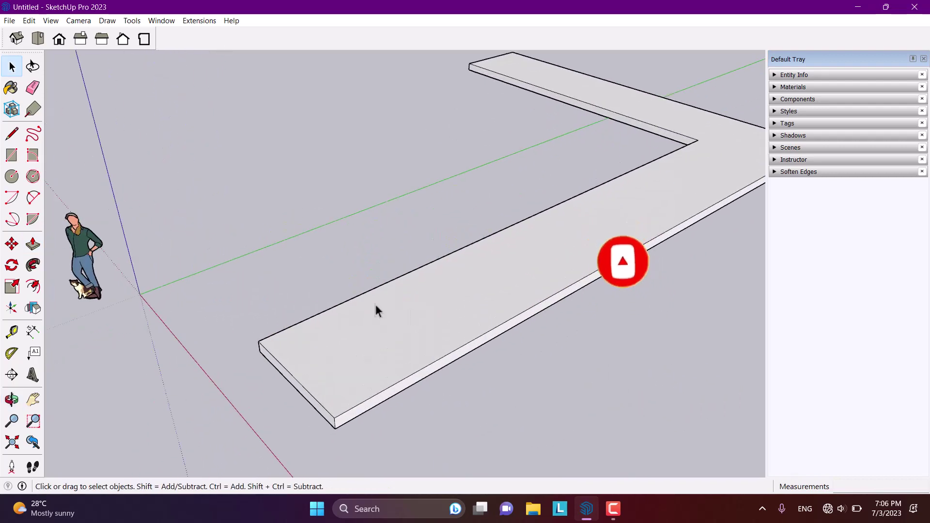
scroll(383, 339, "down", 1)
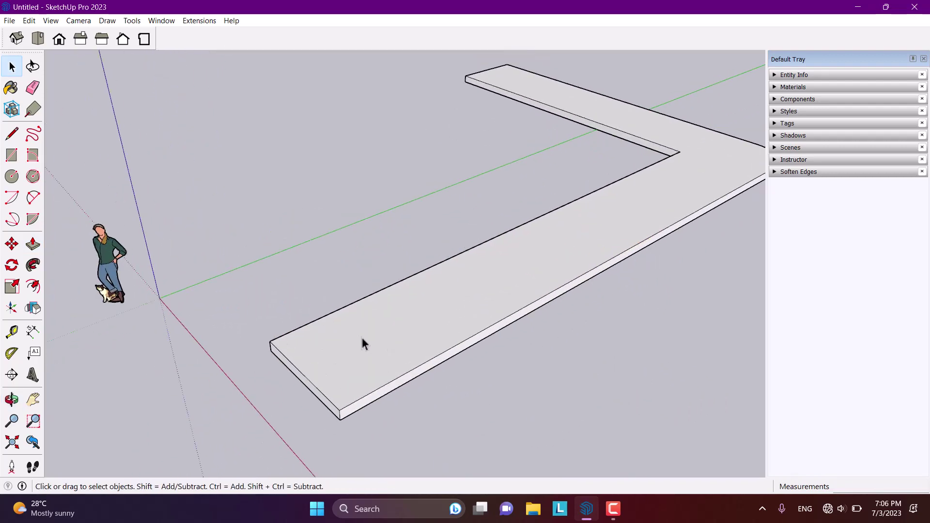
left_click(13, 332)
left_click(313, 384)
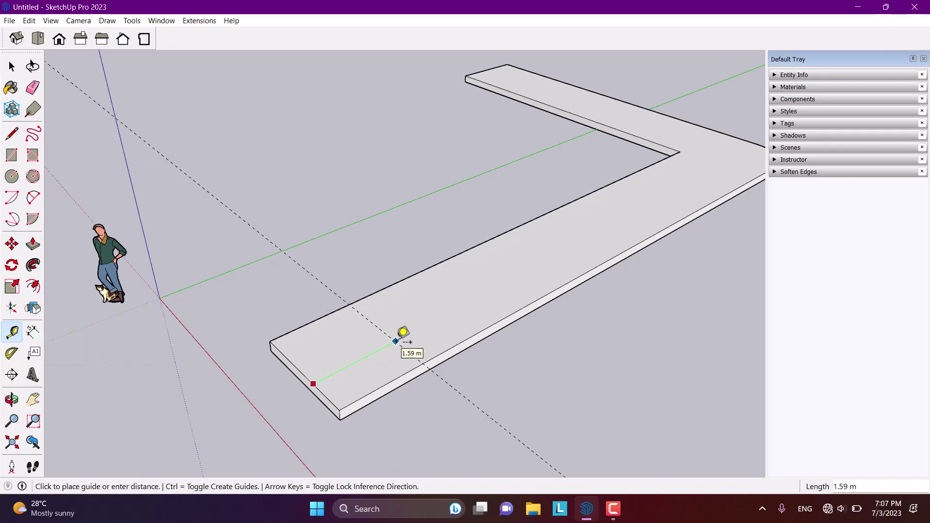
type("2")
key("Return")
left_click(410, 328)
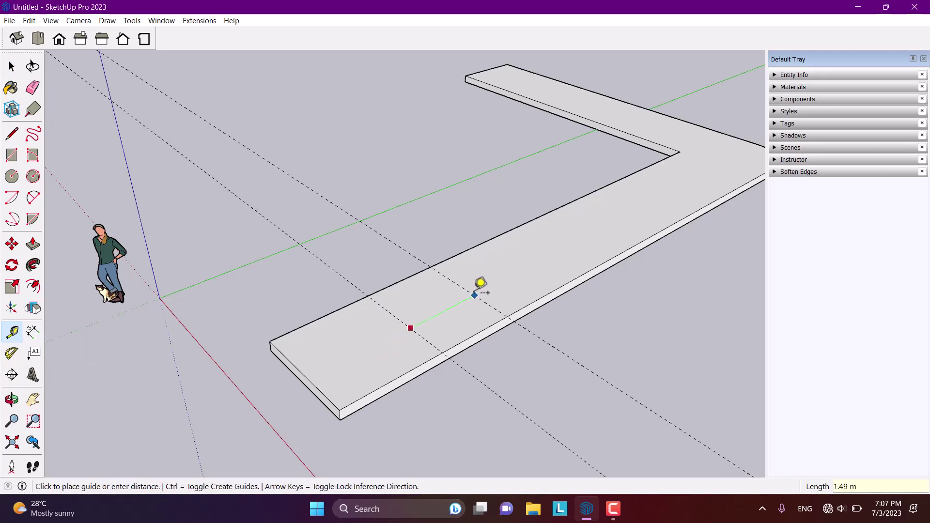
type("3")
key("Return")
middle_click_drag(479, 286, 616, 257)
scroll(617, 256, "up", 3)
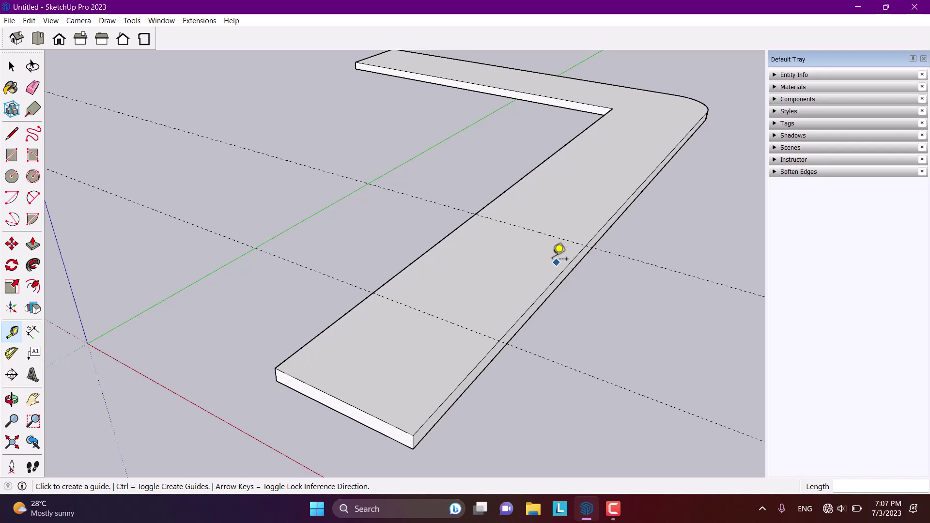
Place a guide 1 m in from the slab's outer long edge and draw a 3 m by 1 m rectangle between the guides
left_click(575, 252)
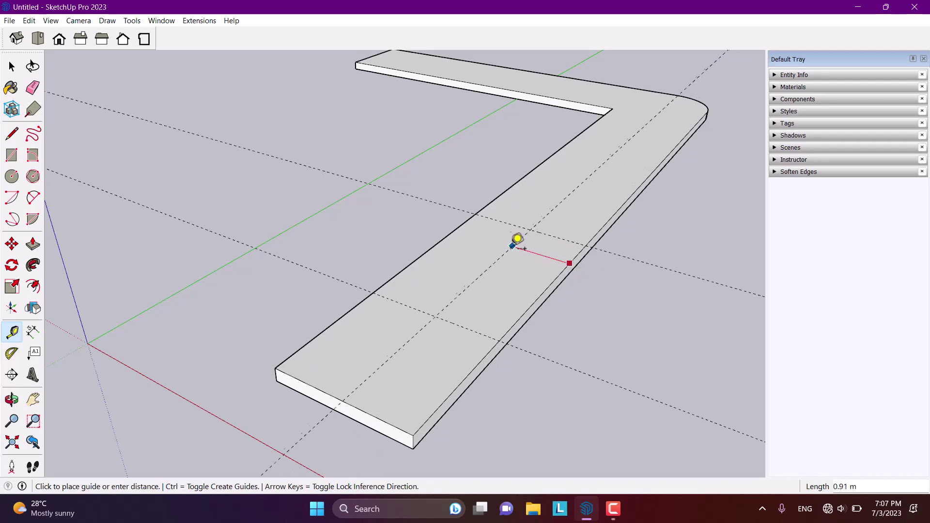
left_click(473, 209)
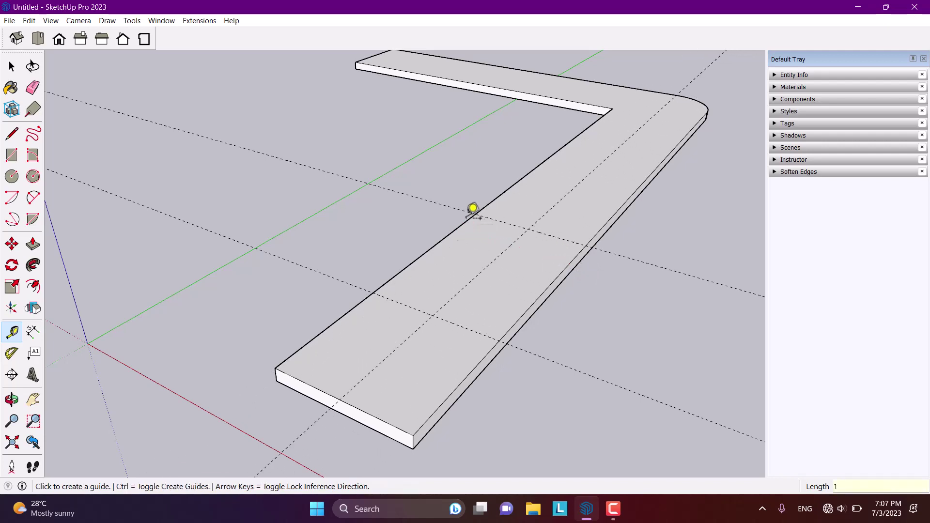
left_click(12, 155)
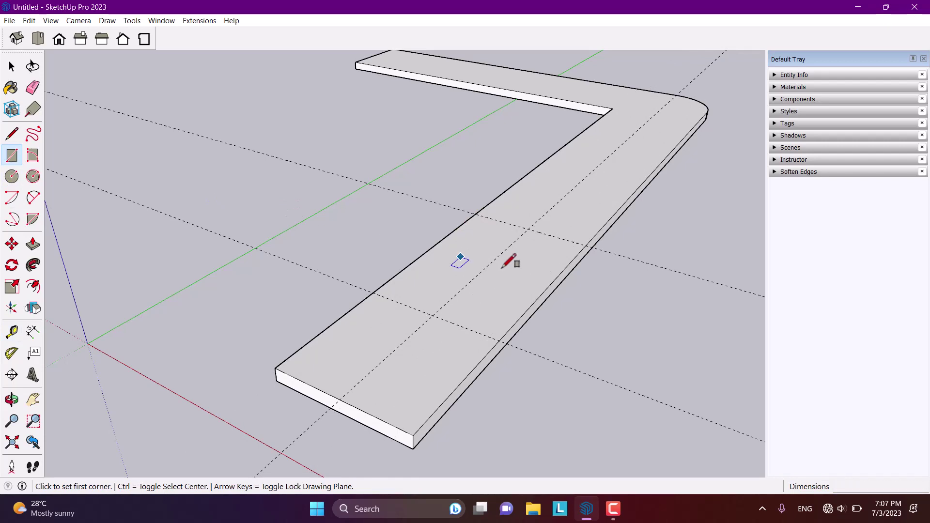
left_click(528, 229)
left_click(499, 338)
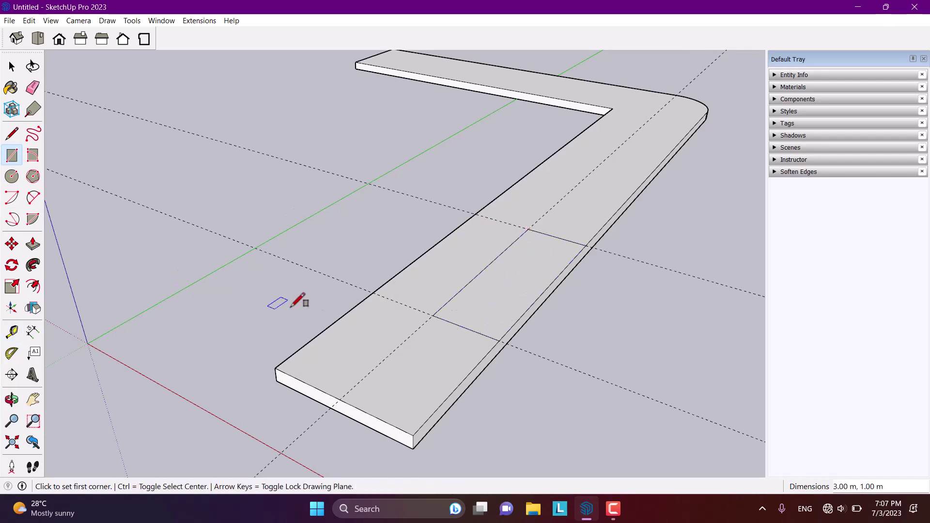
Draw a matching rectangle on the slab's outer side face, spanning full thickness between the two cross guides
key("space")
left_click(536, 304)
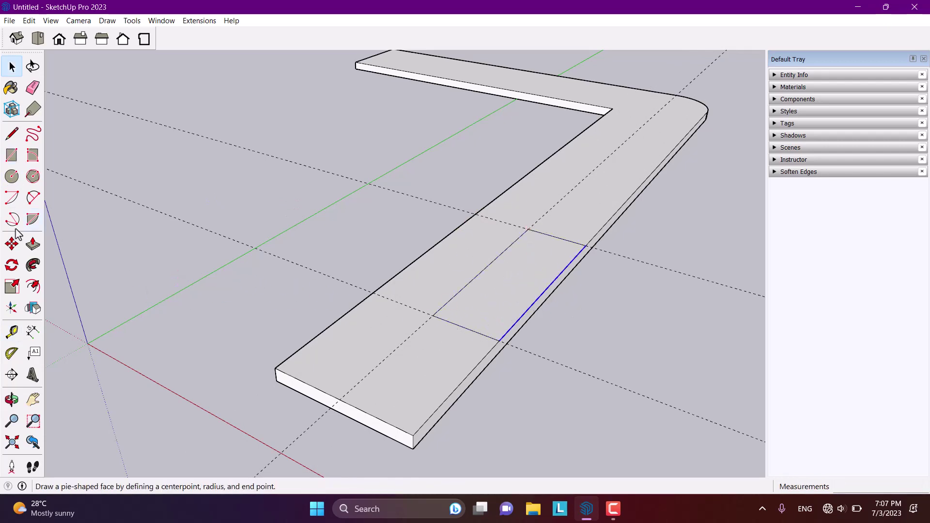
left_click(11, 155)
mouse_move(245, 262)
middle_mouse_down()
mouse_move(405, 274)
mouse_move(387, 210)
middle_mouse_up()
left_click(281, 202)
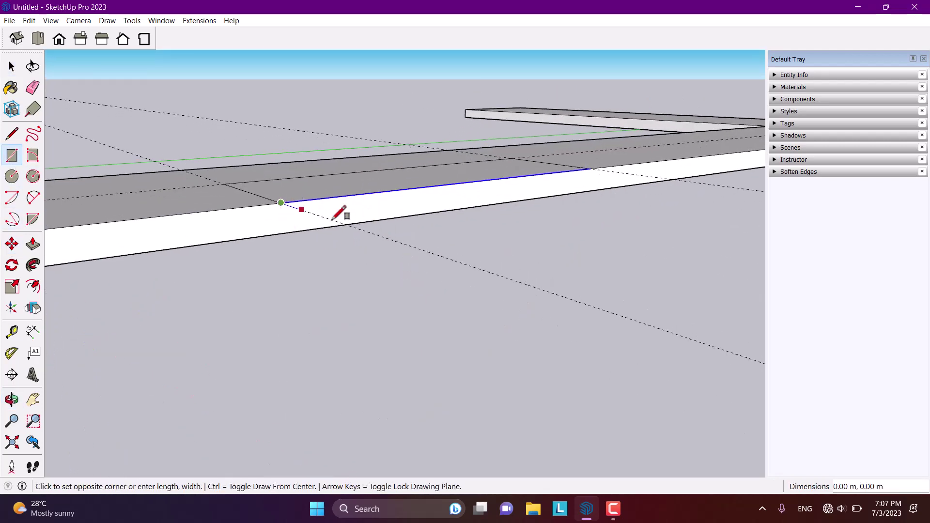
left_click(591, 170)
middle_click_drag(591, 170, 521, 239)
key("space")
scroll(288, 195, "down", 5)
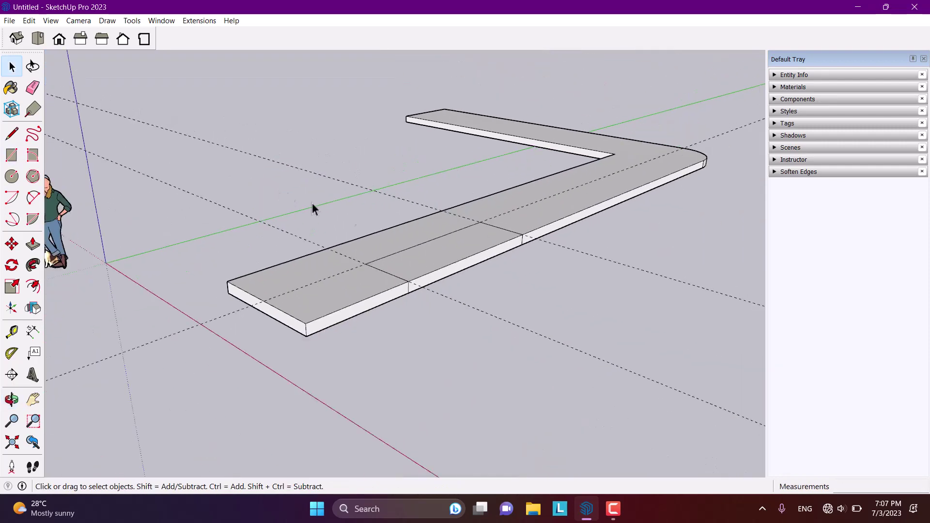
Delete the shared edge between the top and side rectangles to open a notch in the slab
scroll(451, 261, "up", 5)
left_click(400, 283)
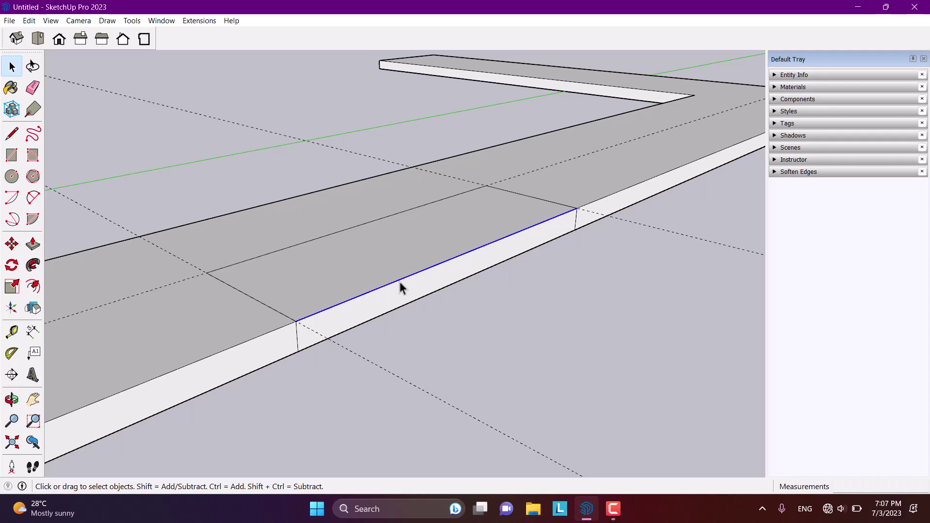
key("Delete")
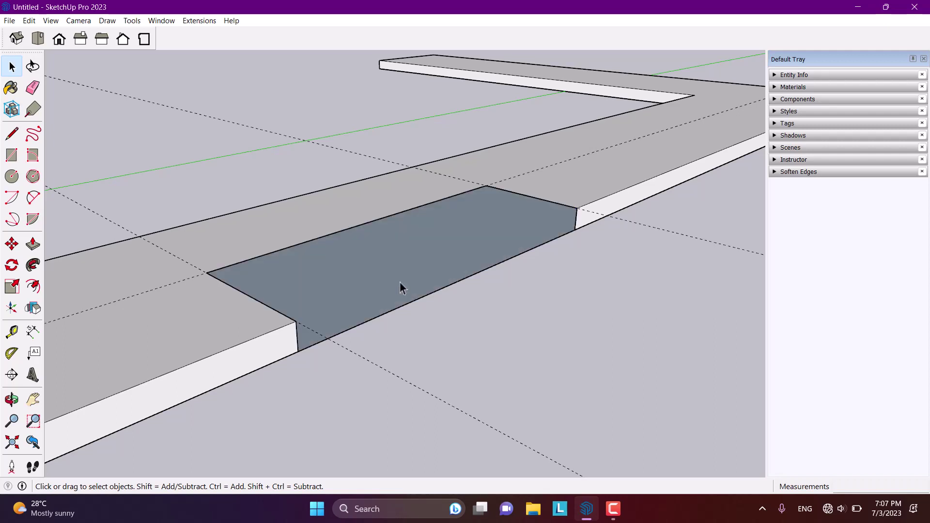
Draw diagonal lines at both ends of the notch from the lower outer corner to the upper inner corner, forming a ramp
left_click(19, 138)
left_click(574, 230)
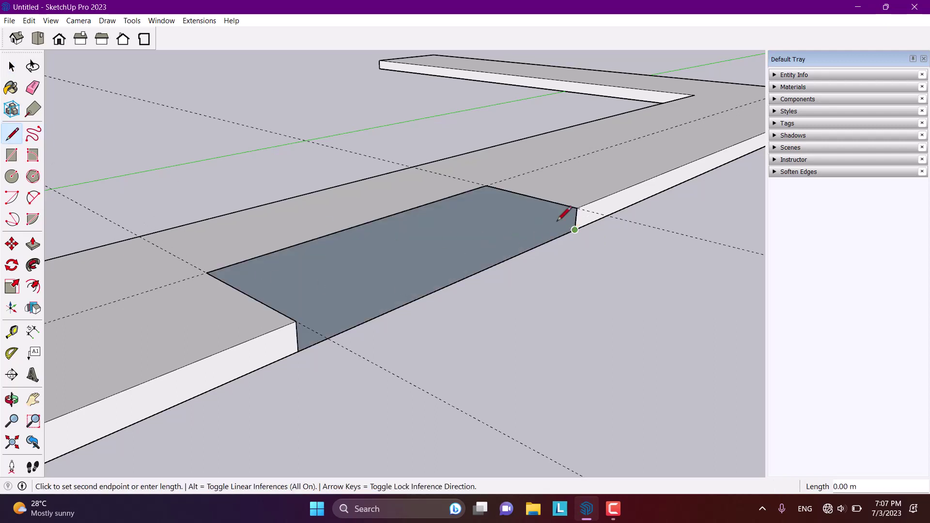
left_click(486, 185)
mouse_move(508, 222)
middle_mouse_down()
mouse_move(314, 325)
mouse_move(201, 245)
middle_mouse_up()
left_click(216, 243)
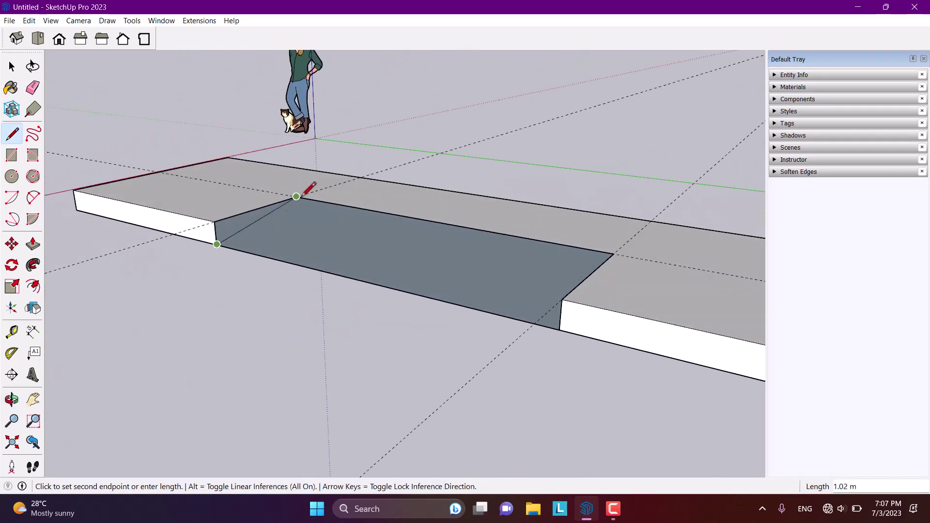
left_click(297, 197)
middle_click_drag(304, 192, 290, 207)
key("space")
scroll(341, 296, "down", 3)
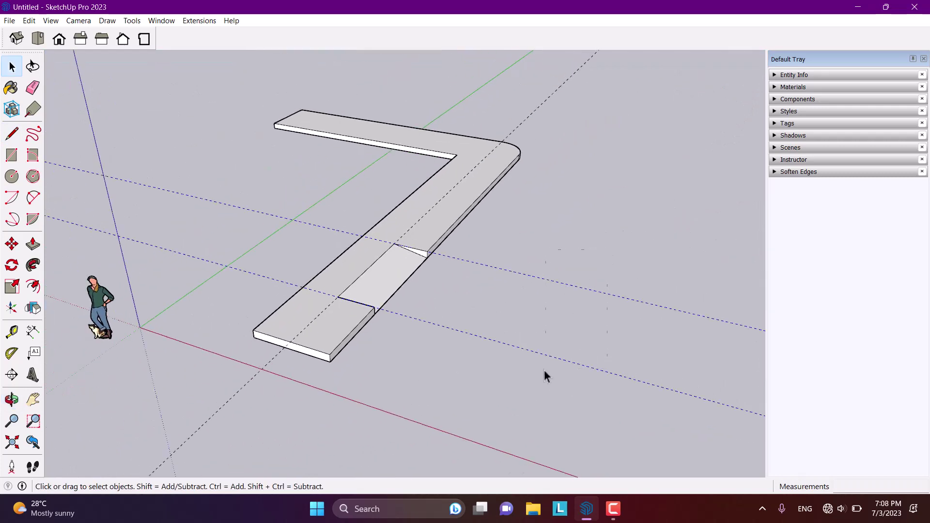
Delete all the construction guides around the slab
left_click_drag(545, 368, 543, 370)
key("Delete")
left_click_drag(557, 103, 541, 162)
key("Delete")
Examine the slab and its ramped notch from several angles
scroll(542, 161, "down", 2)
middle_click_drag(542, 162, 513, 174)
scroll(414, 232, "up", 4)
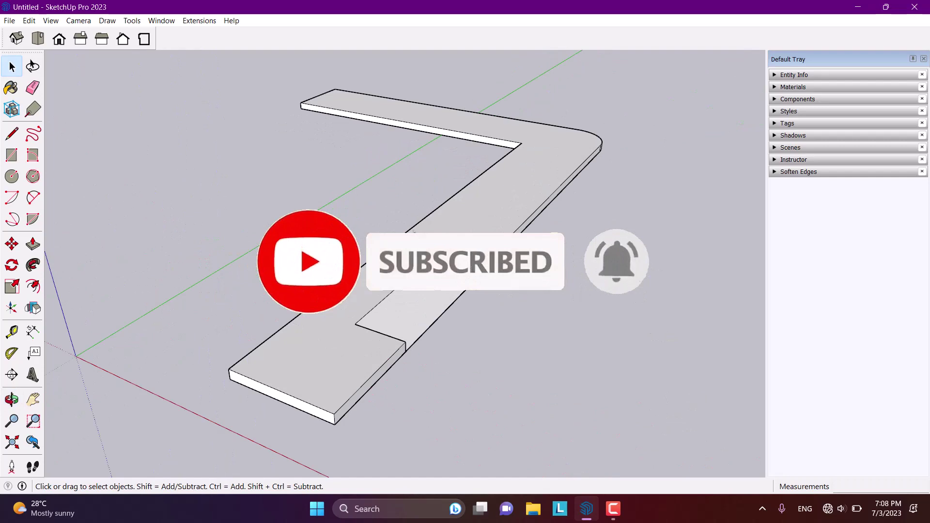
scroll(500, 328, "down", 2)
scroll(453, 210, "up", 1)
scroll(425, 290, "up", 3)
middle_click_drag(424, 291, 691, 211)
scroll(442, 291, "down", 4)
scroll(329, 465, "up", 1)
scroll(338, 435, "up", 3)
scroll(525, 280, "down", 1)
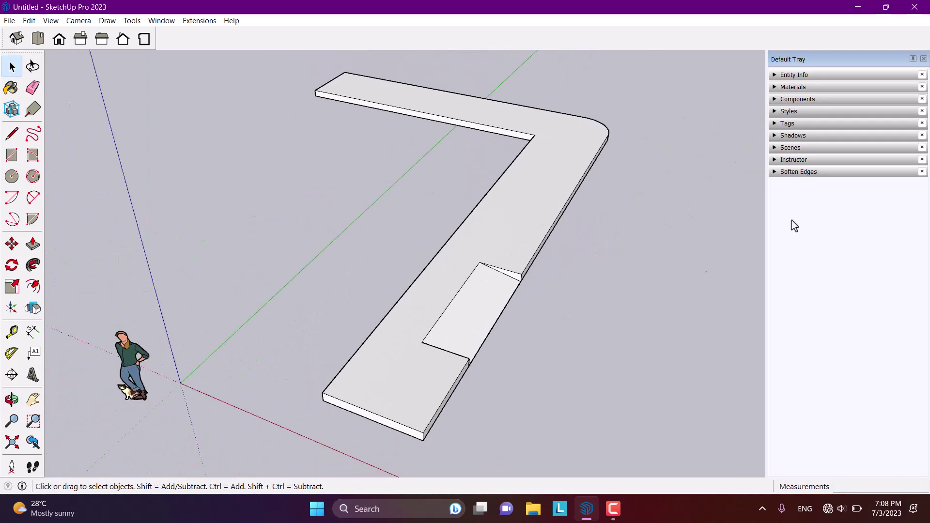
Browse the Brick, Cladding and Siding material collection for a paving texture
left_click(793, 89)
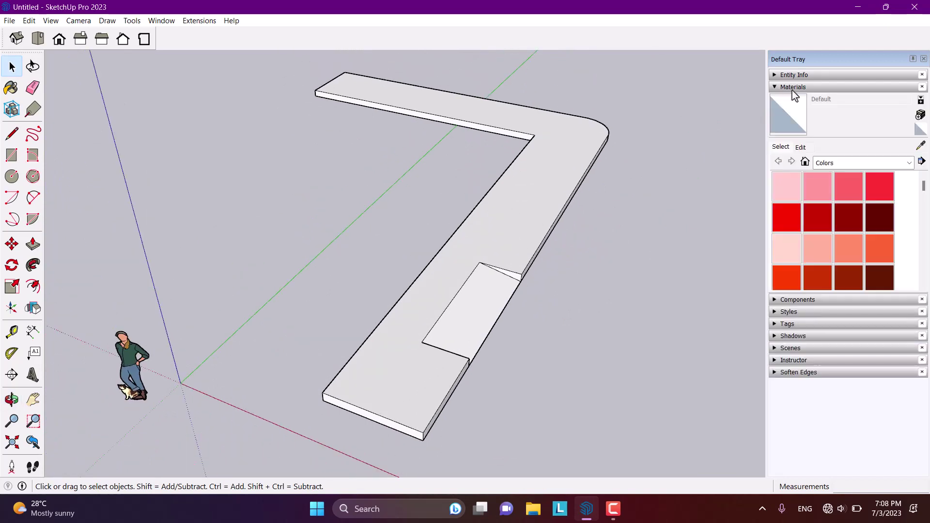
left_click(832, 164)
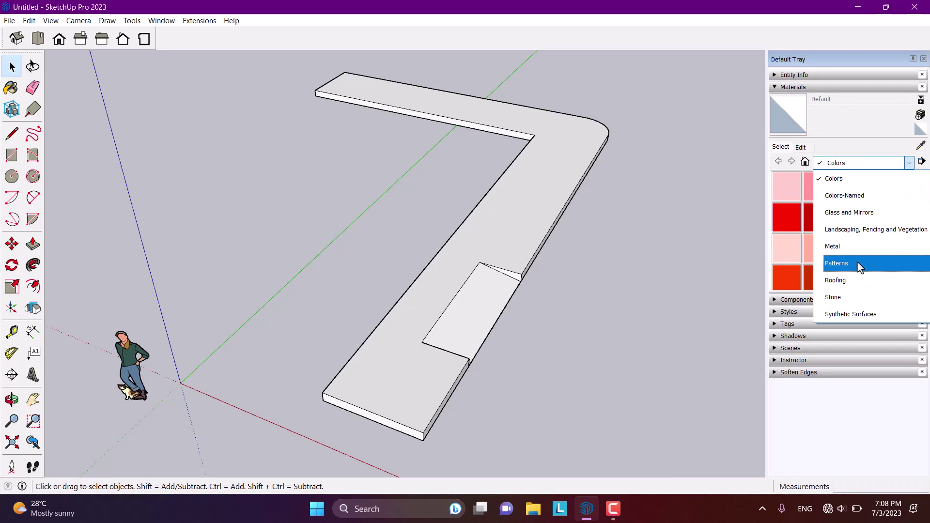
scroll(862, 276, "down", 1)
scroll(864, 278, "up", 2)
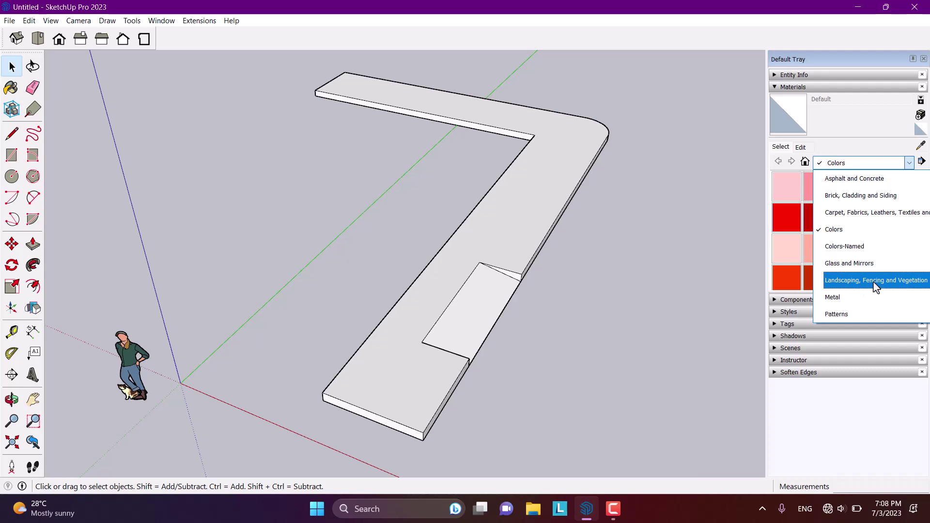
left_click(841, 196)
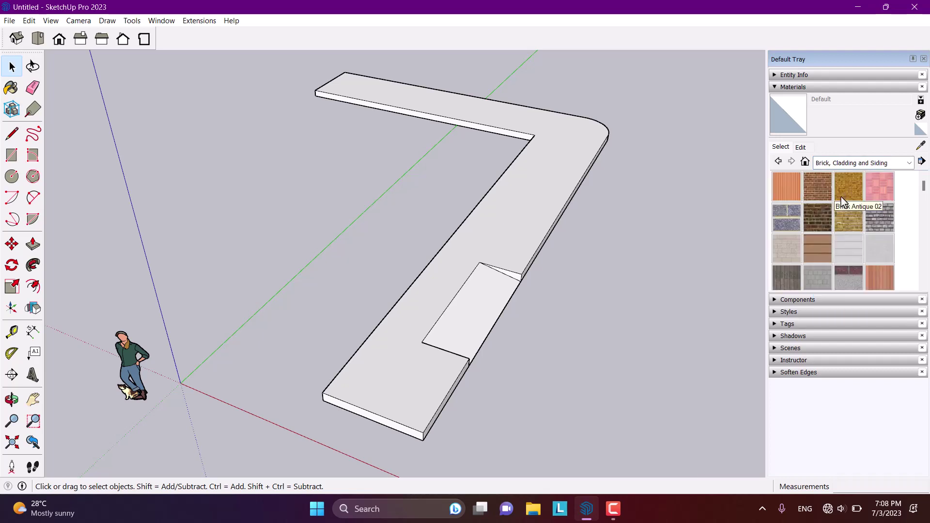
scroll(842, 199, "down", 3)
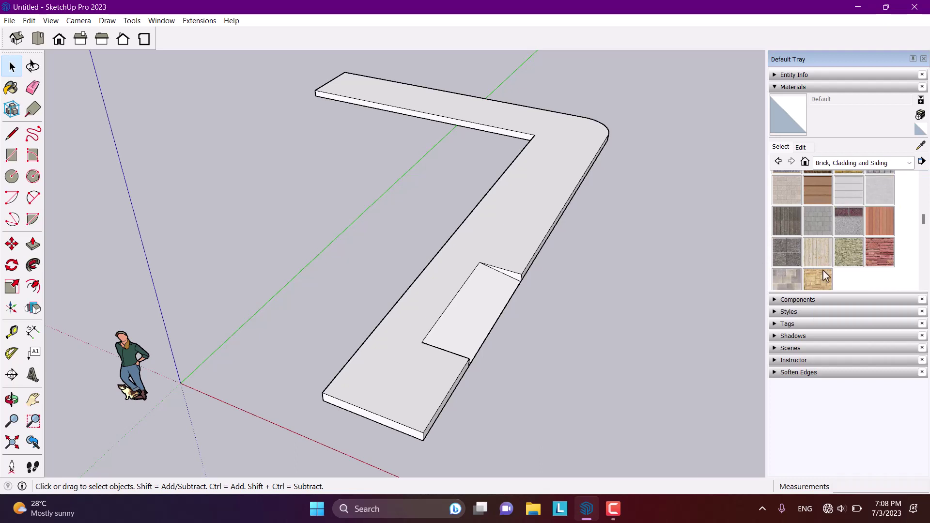
Paint the slab's top face with Pavers Driveway Brick from the Landscaping, Fencing and Vegetation materials
left_click(849, 163)
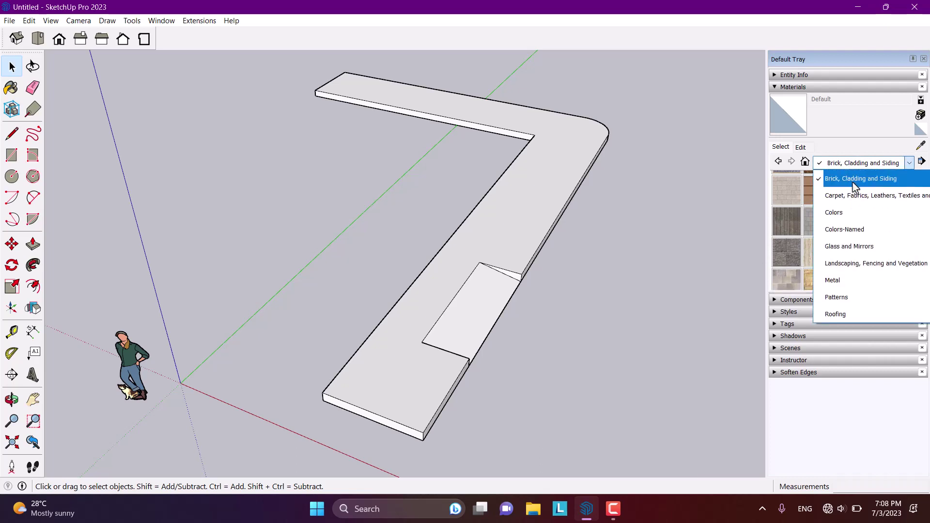
left_click(868, 264)
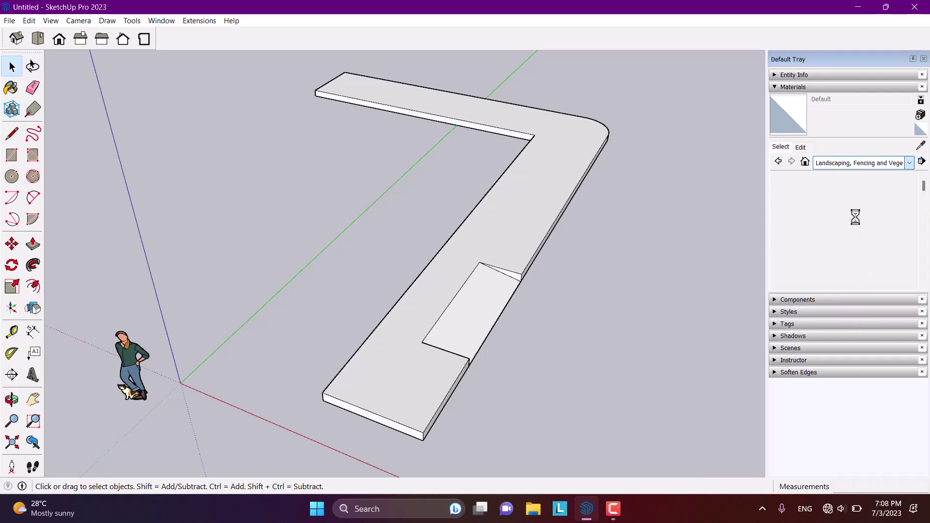
scroll(852, 220, "down", 3)
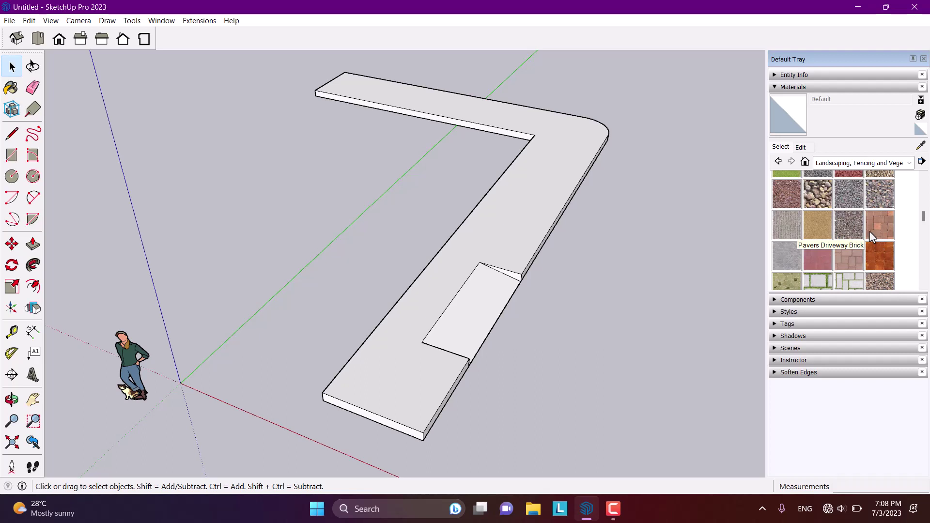
scroll(869, 230, "down", 2)
scroll(870, 236, "up", 3)
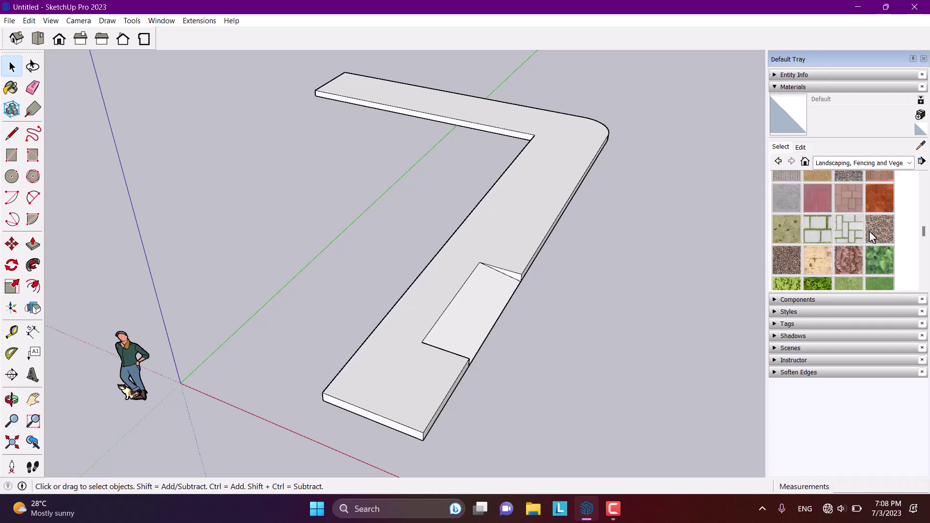
left_click(879, 276)
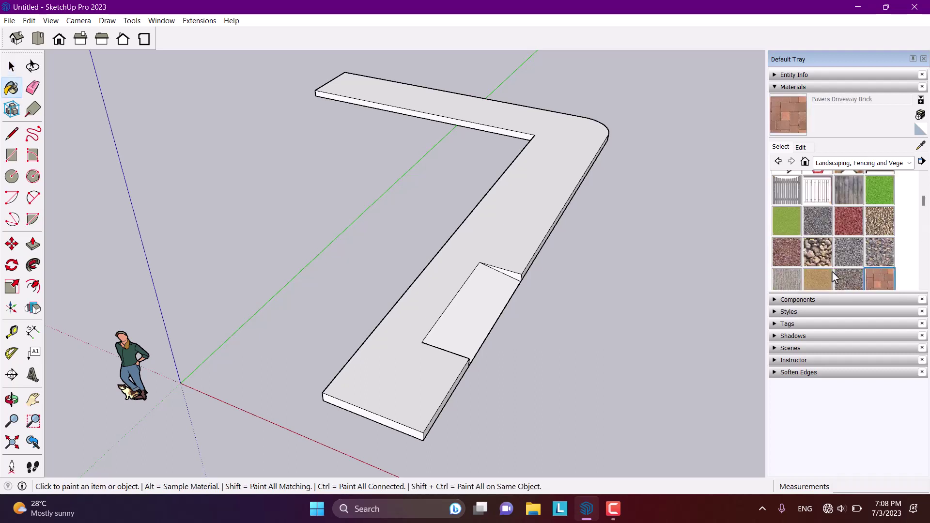
left_click(374, 355)
scroll(373, 355, "up", 1)
scroll(373, 355, "up", 2)
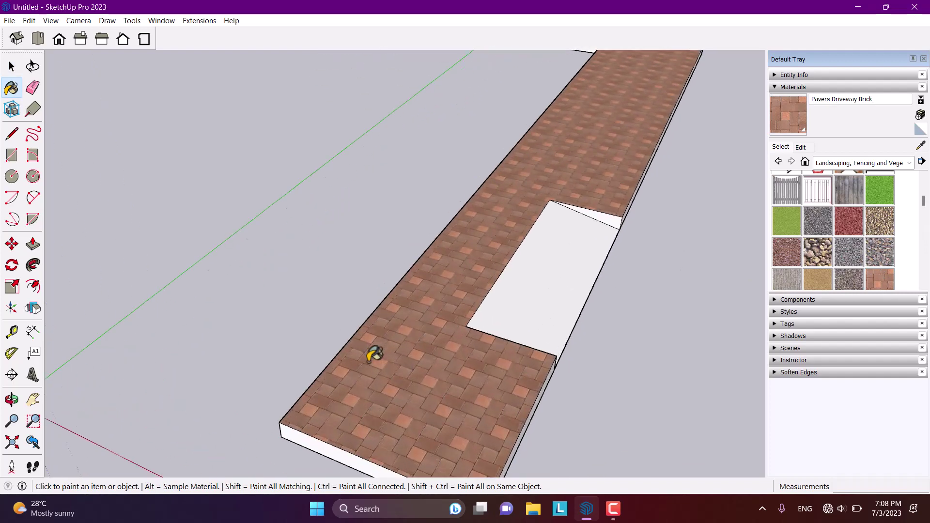
scroll(373, 355, "down", 5)
middle_click_drag(417, 324, 558, 300)
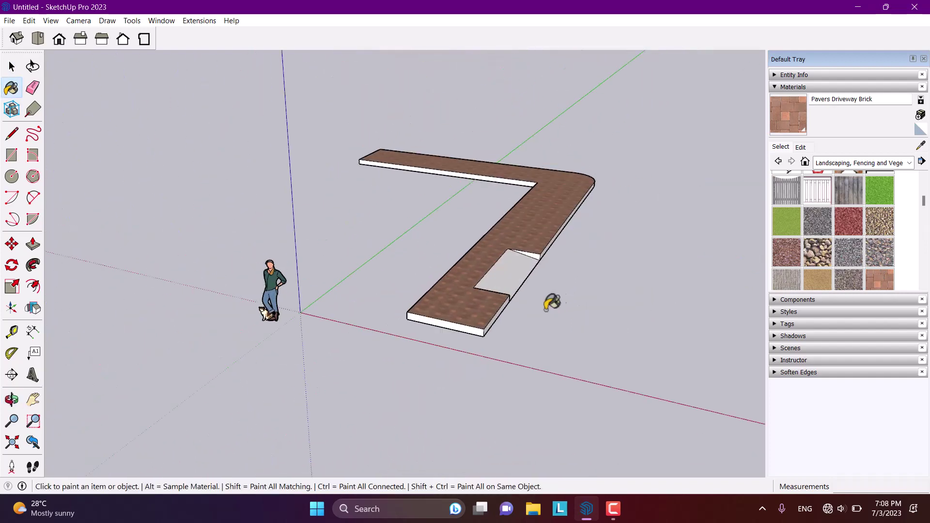
Set the Pavers Driveway Brick texture size to 1 m
scroll(417, 353, "up", 2)
key("space")
scroll(466, 291, "up", 2)
left_click(507, 262)
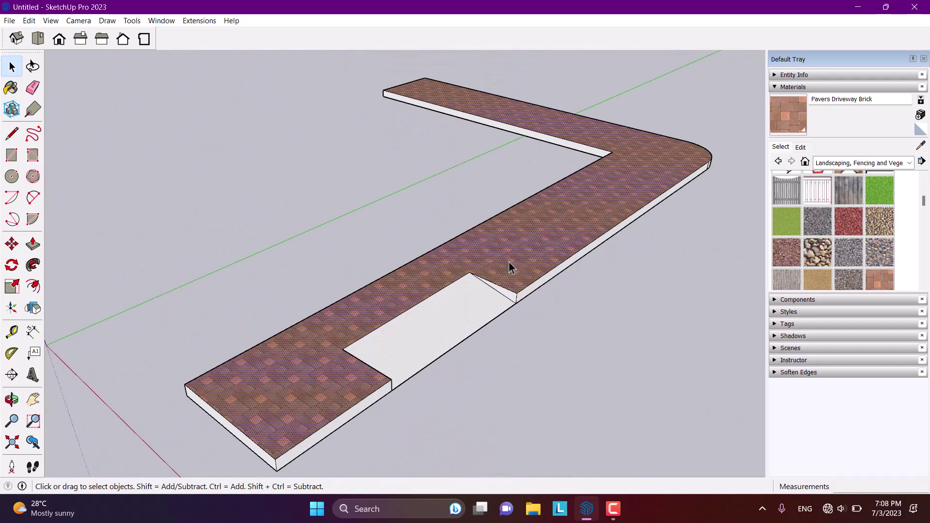
left_click(801, 147)
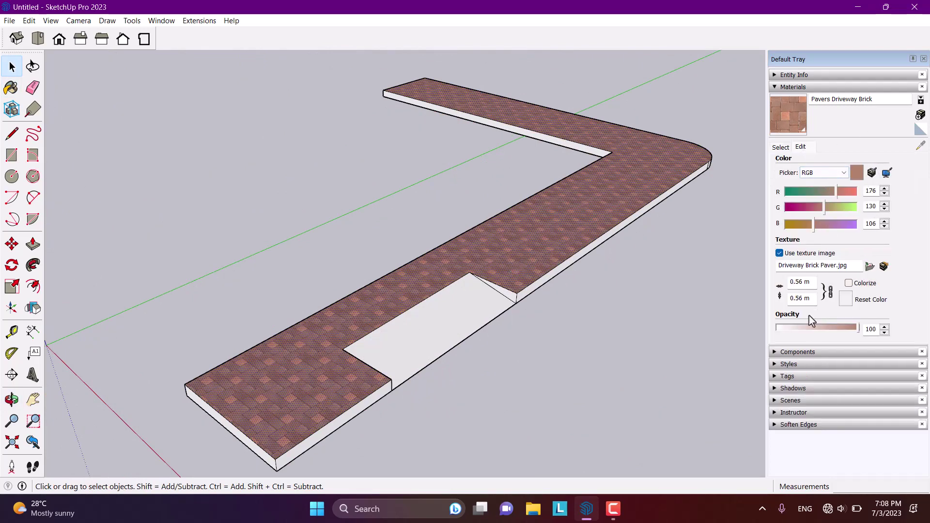
double_click(801, 281)
type("1")
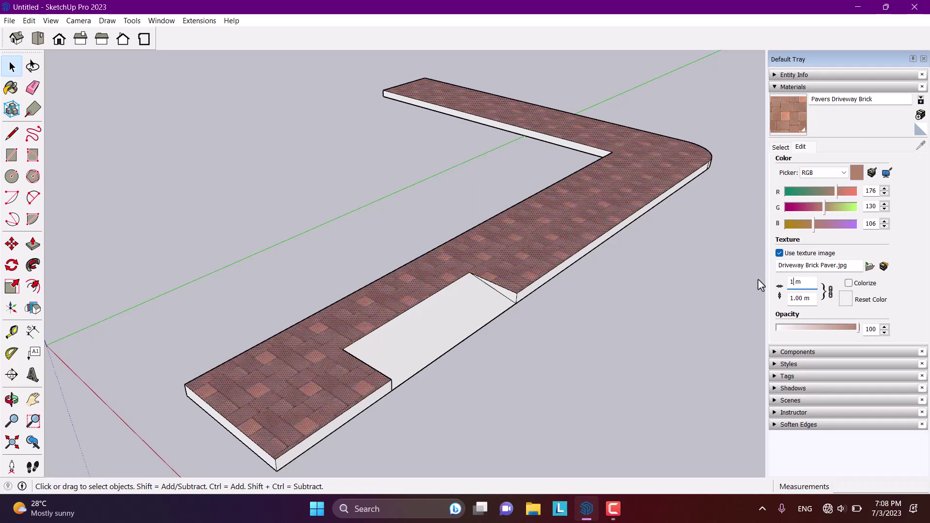
left_click(574, 350)
scroll(475, 189, "down", 3)
middle_click_drag(474, 191, 426, 181)
scroll(710, 115, "up", 4)
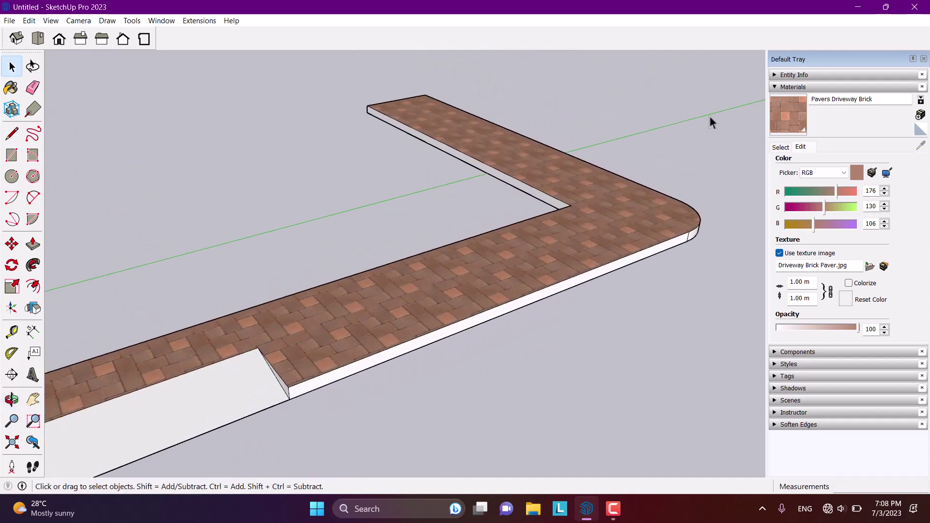
Start positioning the texture on the slab's top face and rotate the brick pattern so it runs diagonally
middle_click_drag(470, 248, 525, 254)
left_click(524, 256)
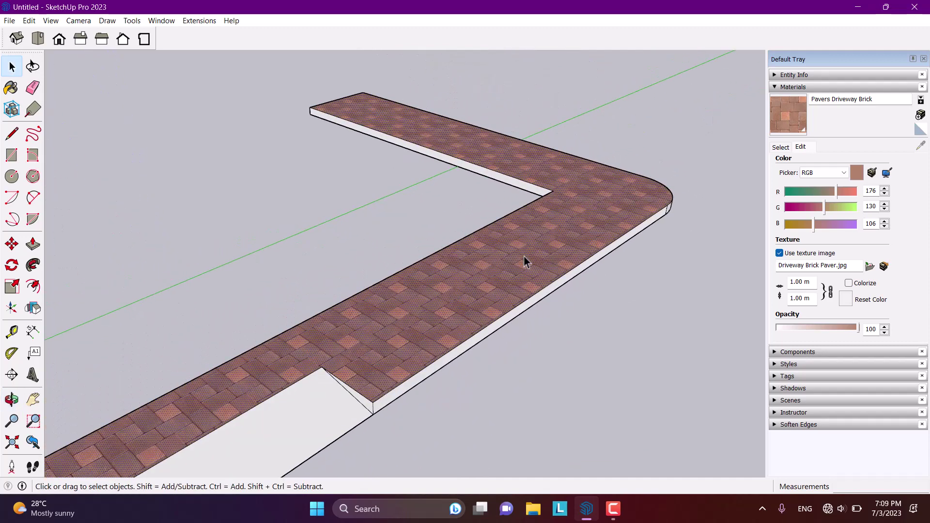
scroll(499, 266, "up", 1)
right_click(499, 266)
mouse_move(567, 405)
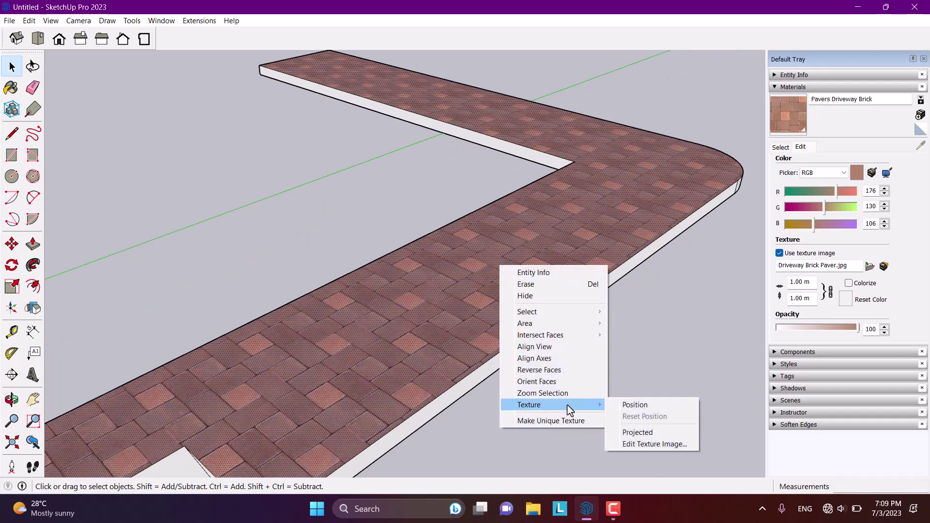
left_click(625, 405)
scroll(630, 248, "down", 4)
middle_click_drag(635, 246, 417, 286)
scroll(434, 266, "down", 2)
scroll(442, 315, "up", 2)
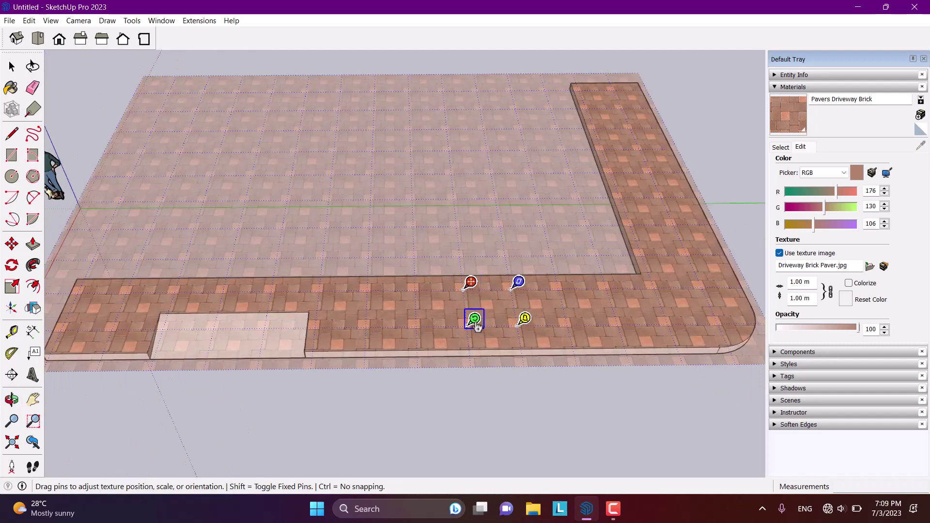
left_click_drag(475, 323, 444, 313)
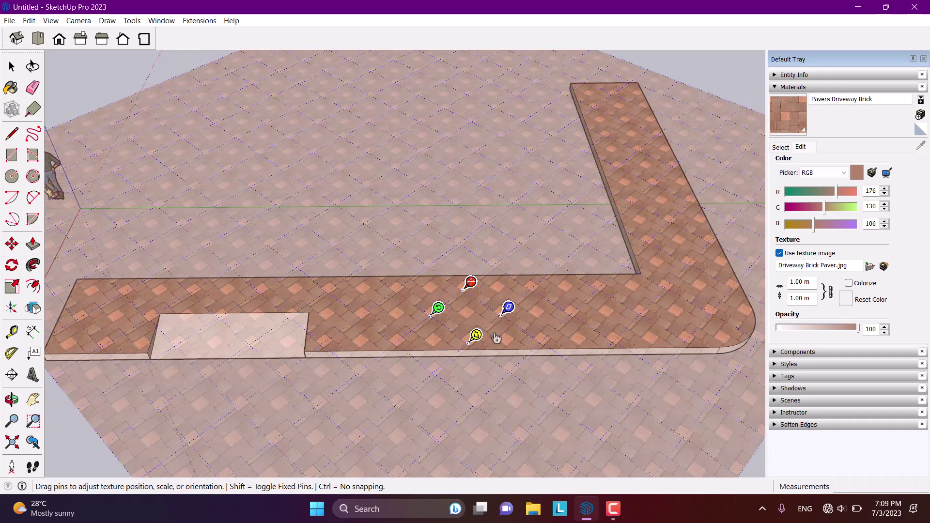
mouse_move(433, 312)
left_mouse_down()
mouse_move(427, 305)
mouse_move(427, 320)
mouse_move(437, 310)
mouse_move(420, 322)
mouse_move(421, 310)
mouse_move(414, 313)
left_mouse_up()
Shift the rotated brick texture toward the slab's outer long edge and finish positioning it
left_click_drag(471, 282, 454, 318)
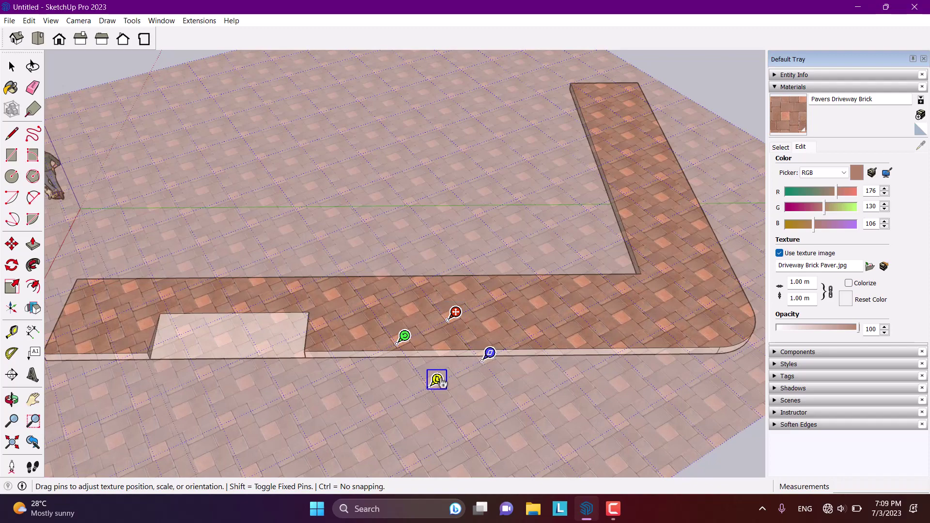
mouse_move(437, 380)
left_mouse_down()
mouse_move(447, 375)
mouse_move(437, 380)
left_mouse_up()
mouse_move(489, 355)
left_mouse_down()
mouse_move(479, 345)
mouse_move(501, 365)
mouse_move(490, 352)
left_mouse_up()
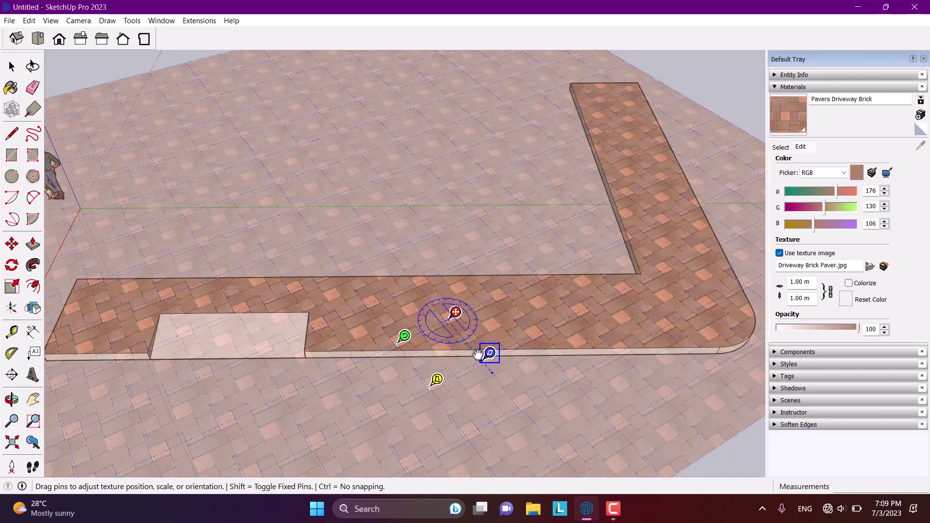
scroll(490, 352, "down", 5)
middle_click_drag(498, 306, 665, 276)
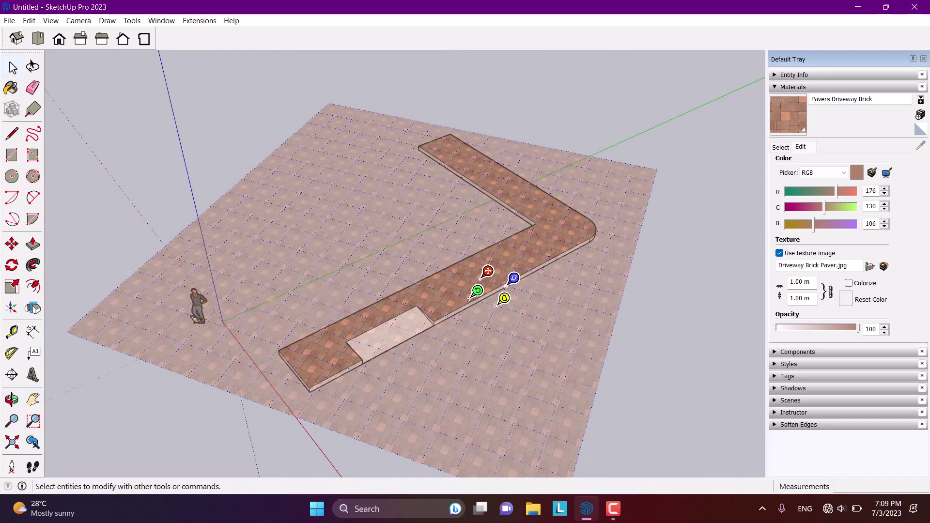
left_click(12, 67)
middle_click_drag(369, 305, 583, 320)
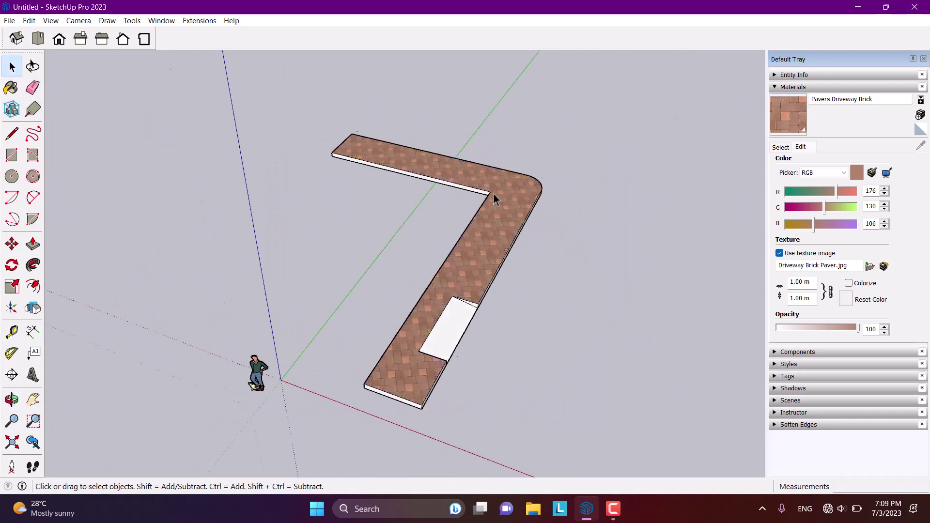
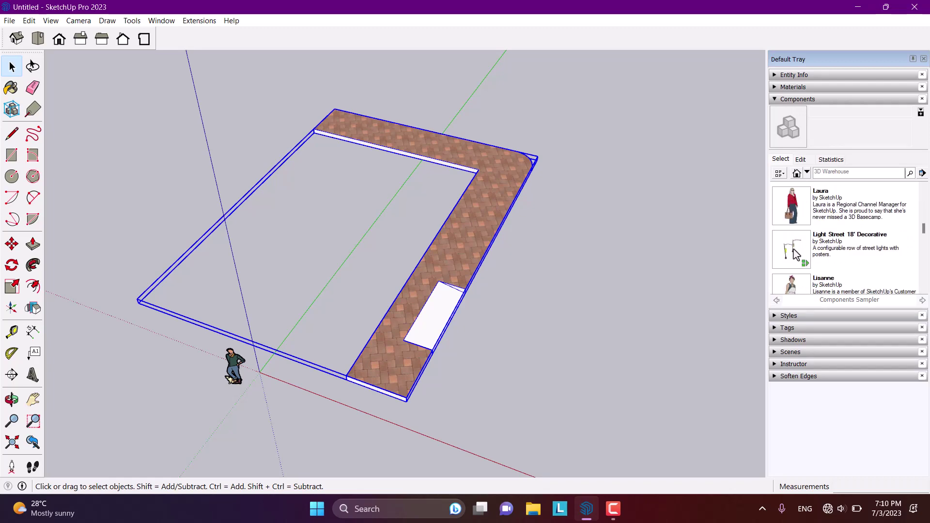
Place the Light Street 18' Decorative component on the slab's long leg, beside the inner end of the ramped notch
left_click(795, 252)
scroll(444, 271, "up", 3)
left_click(445, 270)
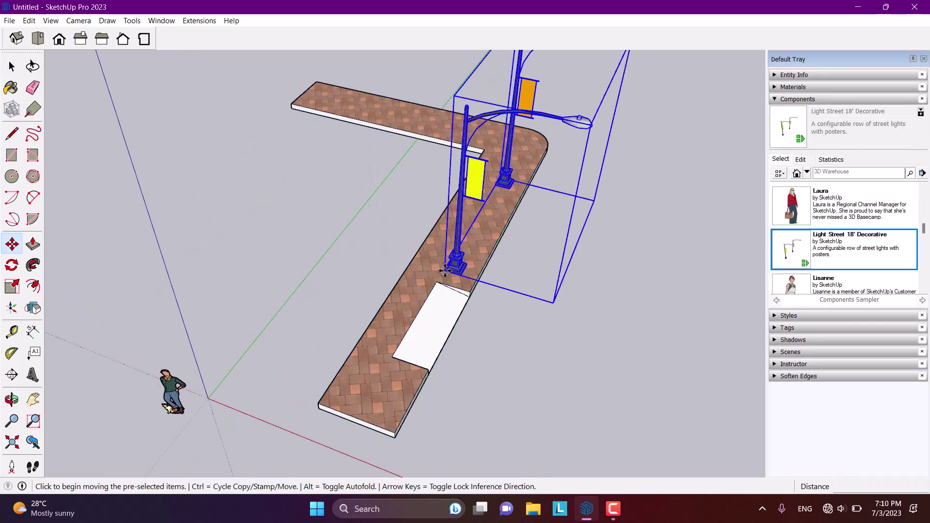
scroll(445, 270, "up", 6)
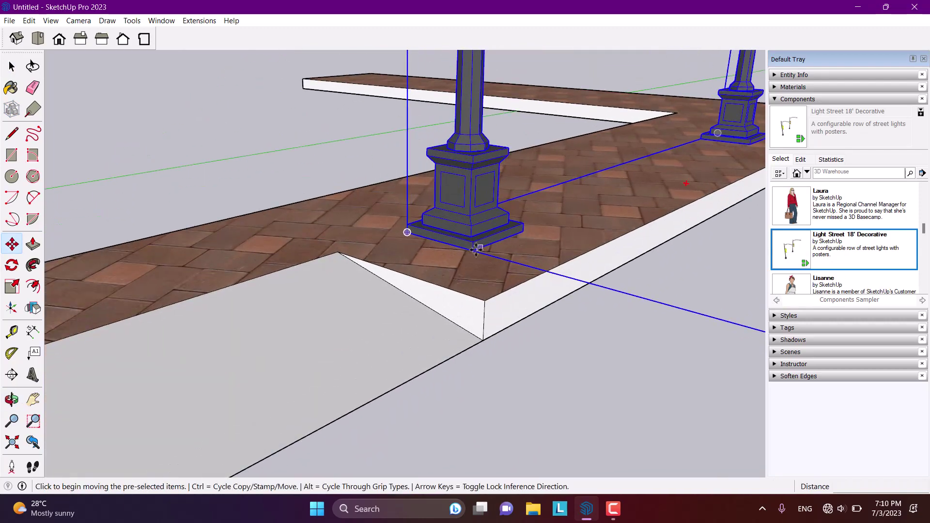
scroll(476, 249, "down", 6)
Open the street light component for editing and try to move the lamp beside the notch to the notch's opposite corner
middle_click_drag(473, 290, 317, 321)
key("space")
scroll(386, 317, "up", 5)
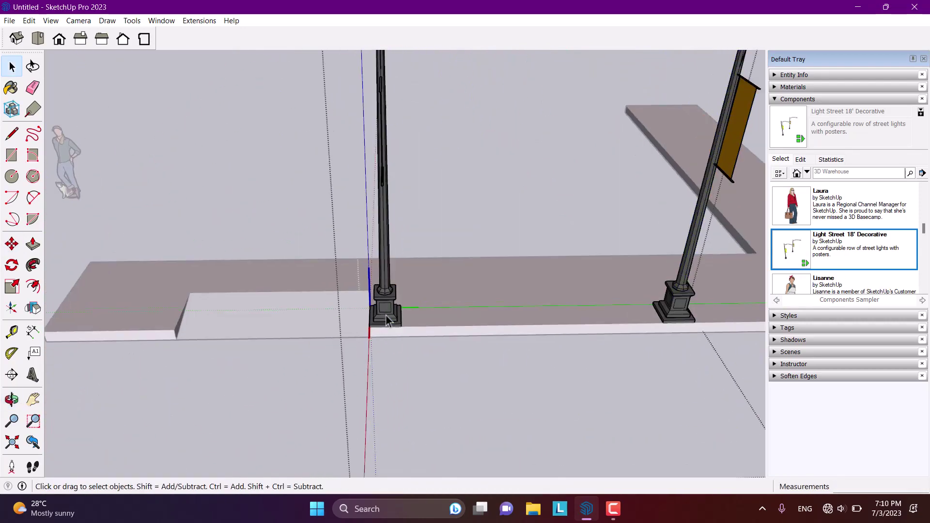
left_click(12, 244)
middle_click_drag(203, 339, 742, 429)
left_click(178, 269)
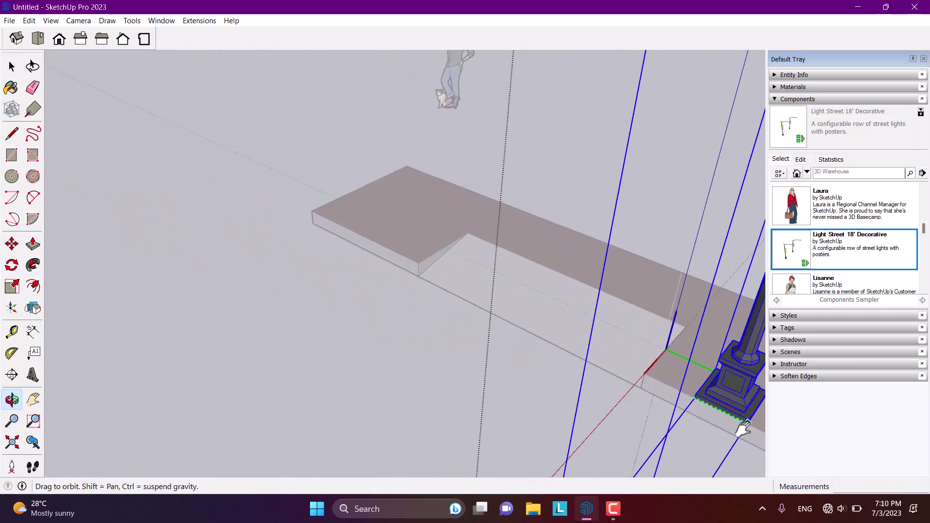
scroll(422, 264, "up", 2)
left_click(418, 270)
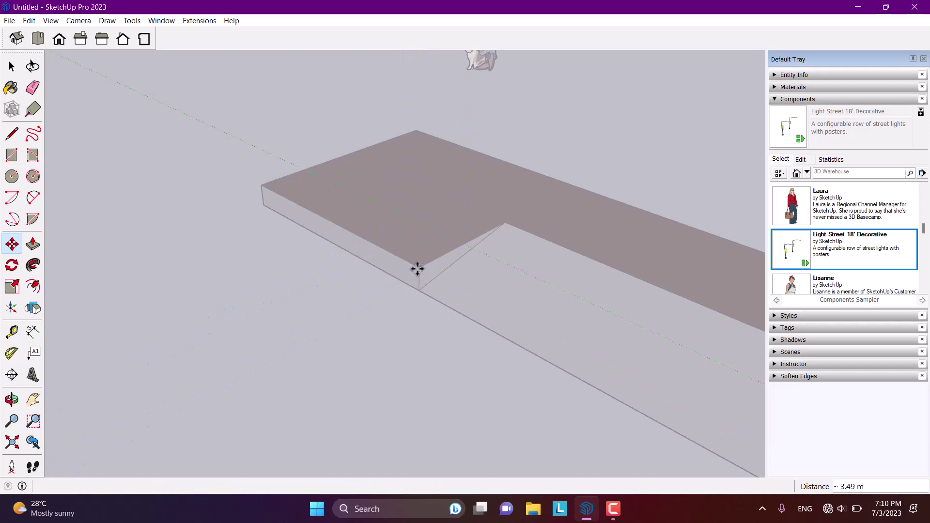
key("space")
scroll(285, 159, "down", 2)
scroll(265, 150, "down", 2)
scroll(663, 379, "up", 1)
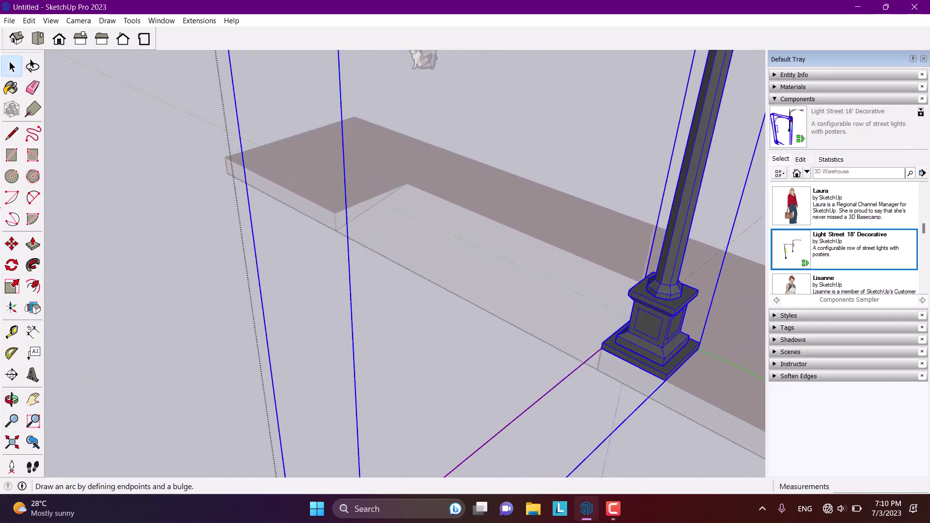
left_click(11, 244)
middle_click_drag(670, 431, 589, 280)
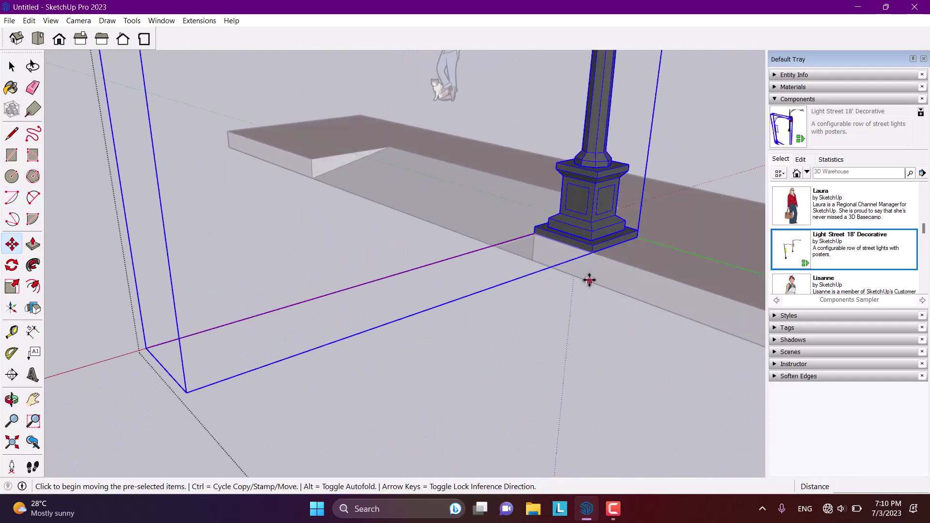
left_click(589, 252)
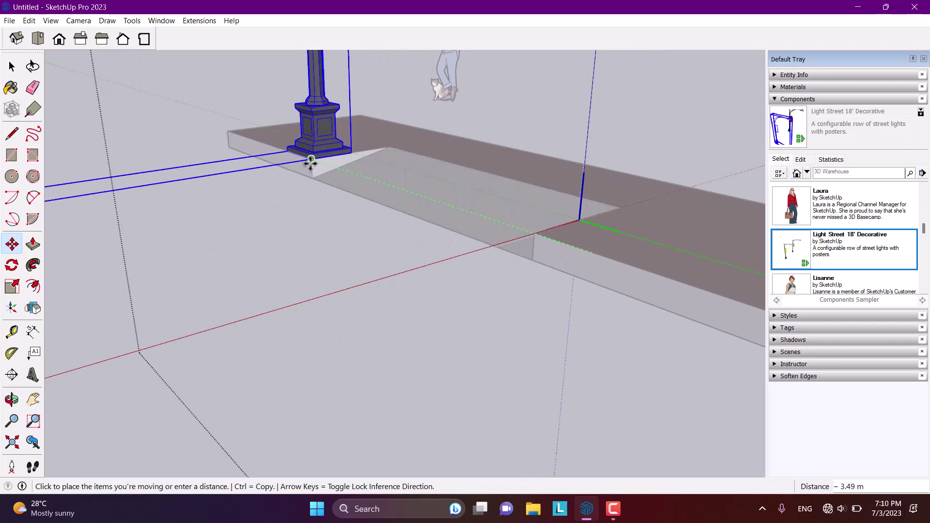
key("Escape")
middle_click_drag(382, 247, 762, 387)
scroll(264, 222, "down", 6)
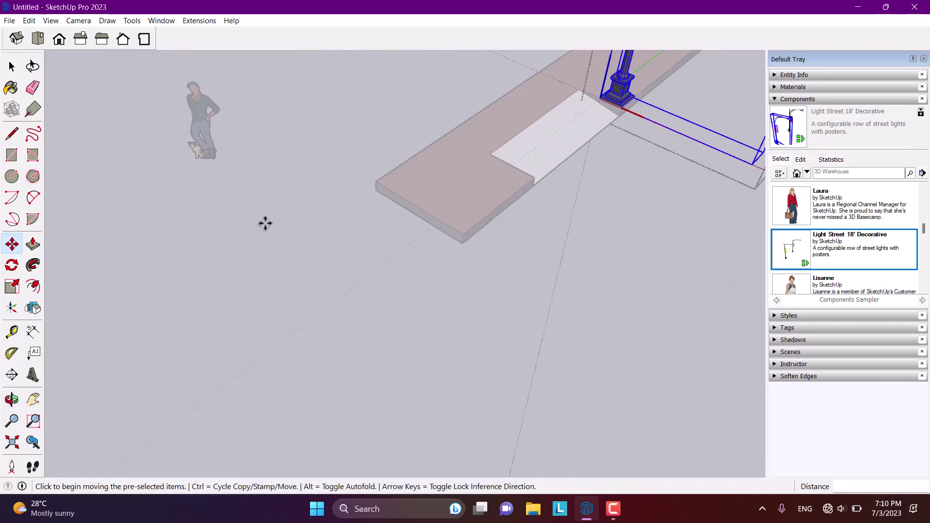
key("space")
middle_click_drag(571, 233, 475, 352, "shift")
left_click(476, 353)
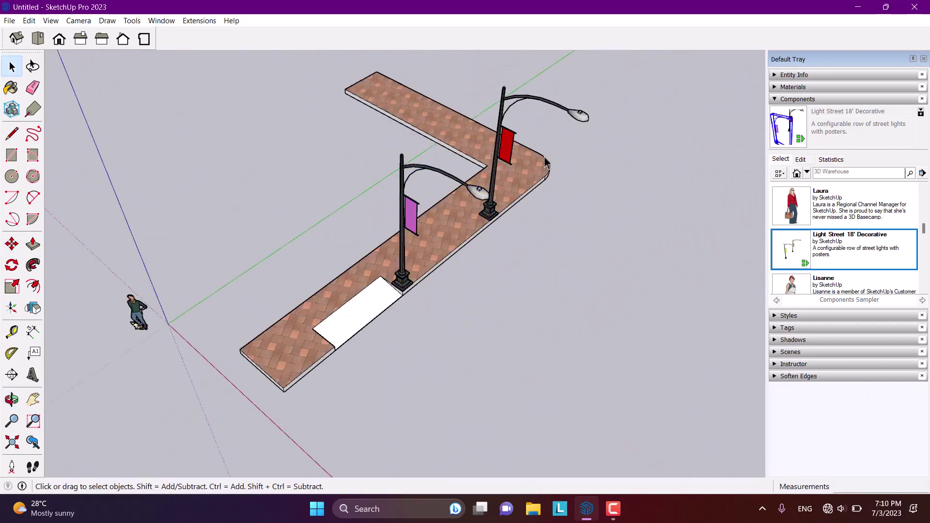
Explode the street light component into its individual lamps
right_click(512, 133)
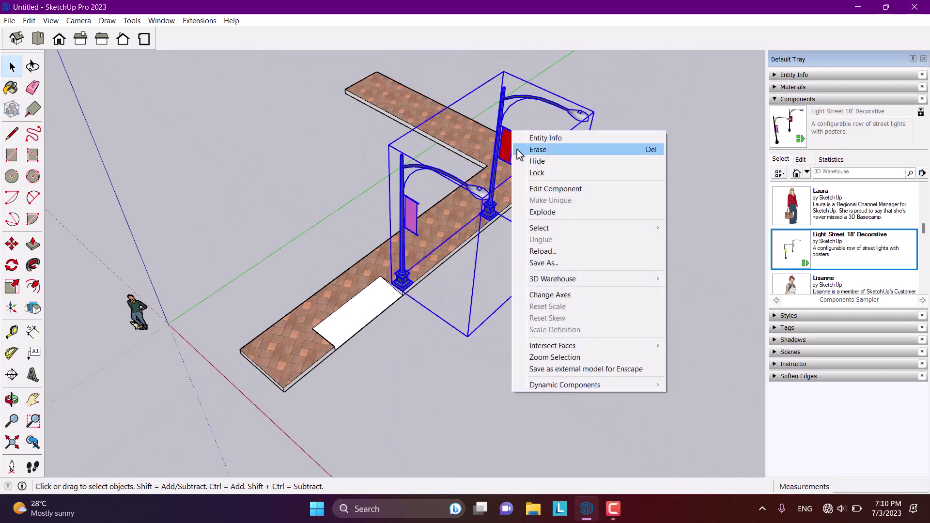
left_click(544, 211)
left_click(574, 315)
Move the lamp beside the notch along the slab edge about 3.47 m, setting its base corner at the notch's opposite corner
left_click(404, 232)
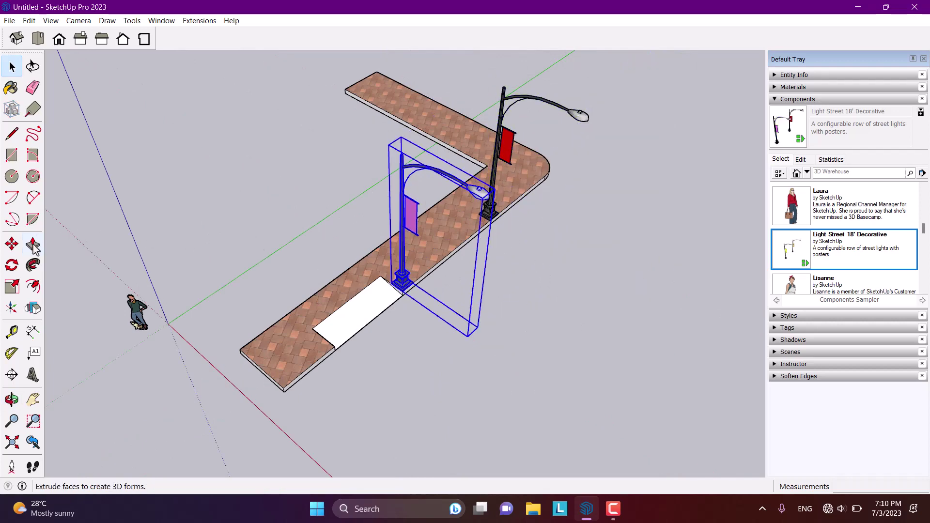
left_click(12, 244)
scroll(374, 272, "up", 8)
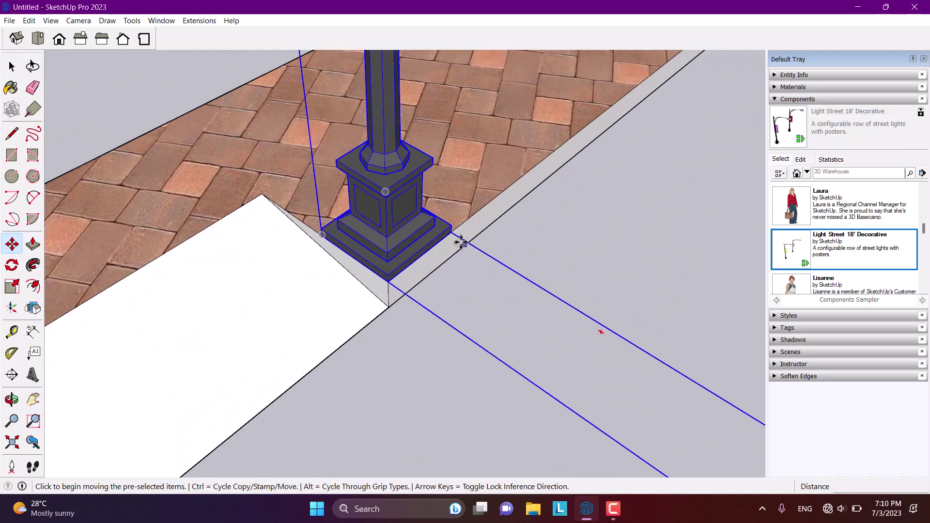
left_click(453, 236)
scroll(453, 236, "down", 5)
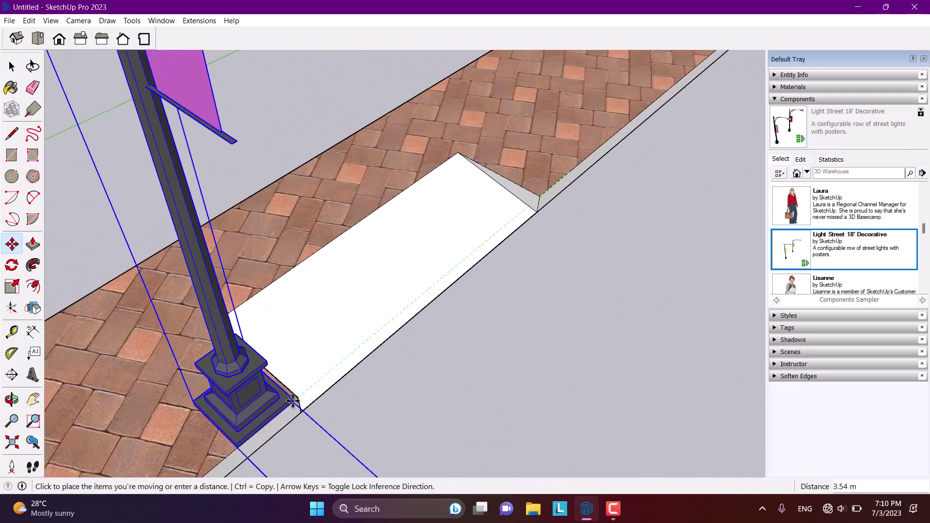
middle_click_drag(296, 394, 266, 306)
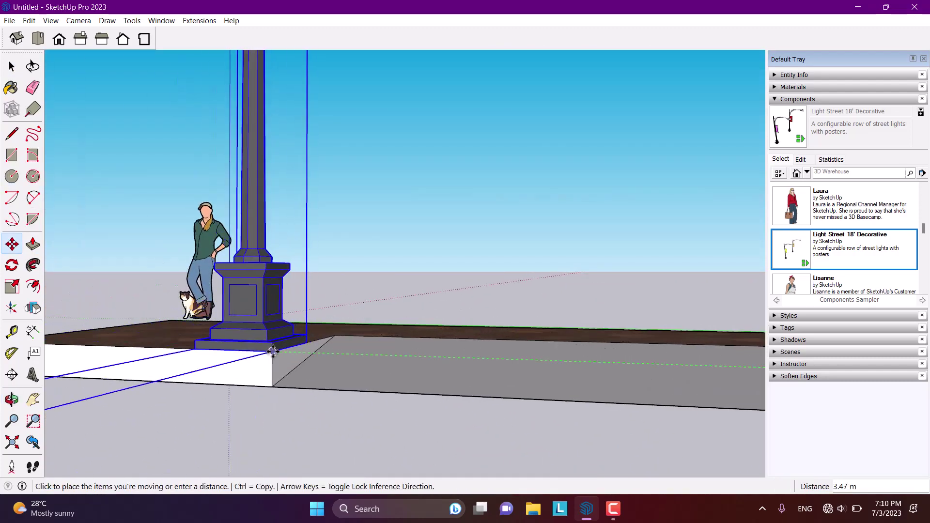
left_click(273, 351)
scroll(284, 250, "down", 8)
Move the other lamp along the slab edge about 4.53 m, so its base corner meets the vacated corner of the notch
key("space")
middle_click_drag(387, 116, 349, 339)
left_click(11, 245)
scroll(527, 297, "up", 6)
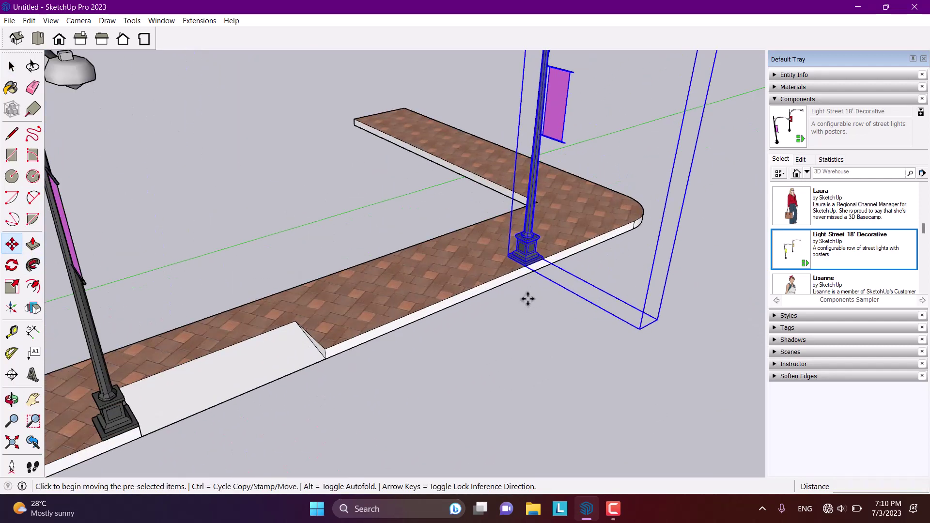
scroll(525, 262, "up", 3)
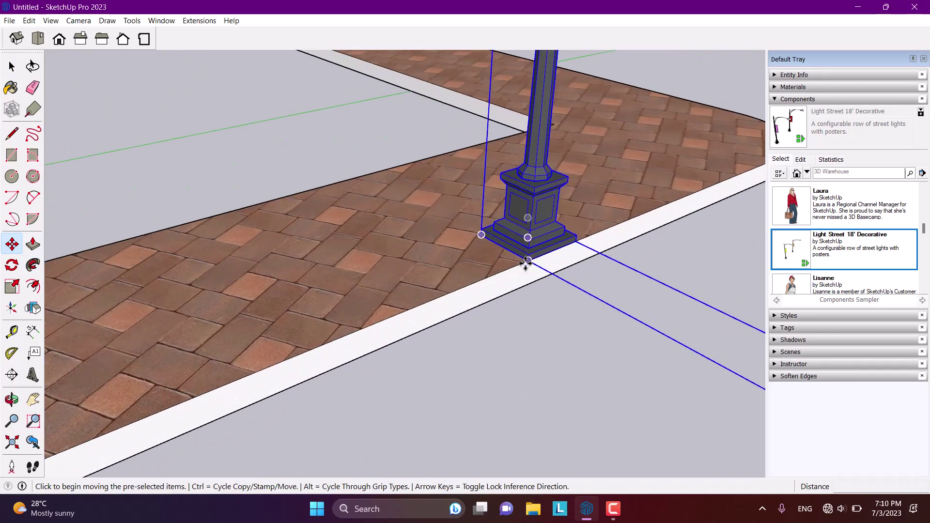
left_click(525, 260)
scroll(533, 223, "down", 4)
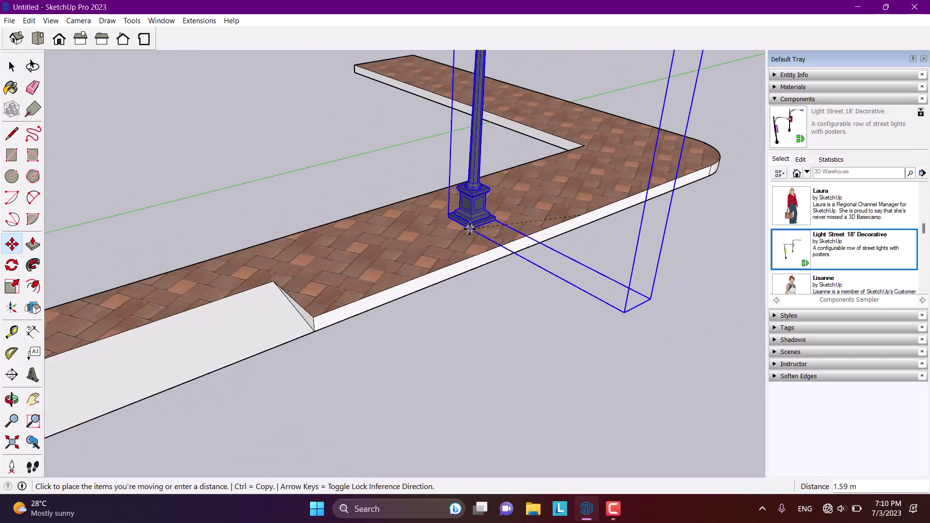
left_click(314, 319)
scroll(315, 319, "down", 3)
middle_click_drag(424, 335, 295, 386)
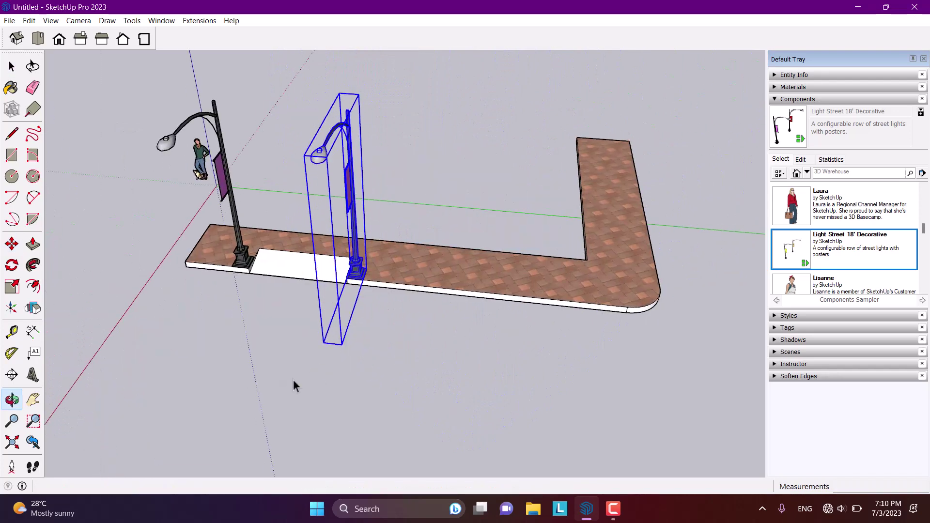
Copy both lamps about 7.31 m along the green axis toward the slab's rounded corner
left_click(231, 185, "shift")
key("m")
middle_click_drag(231, 193, 279, 395)
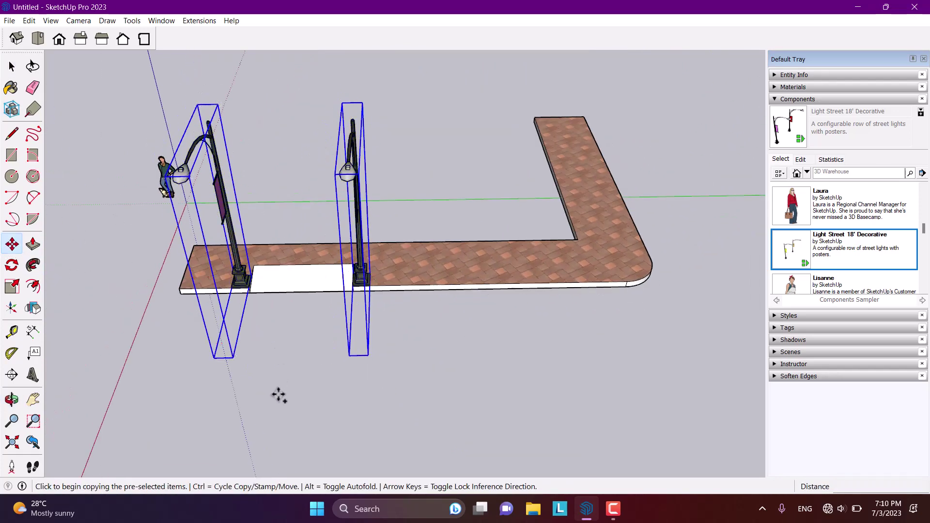
left_click(279, 395)
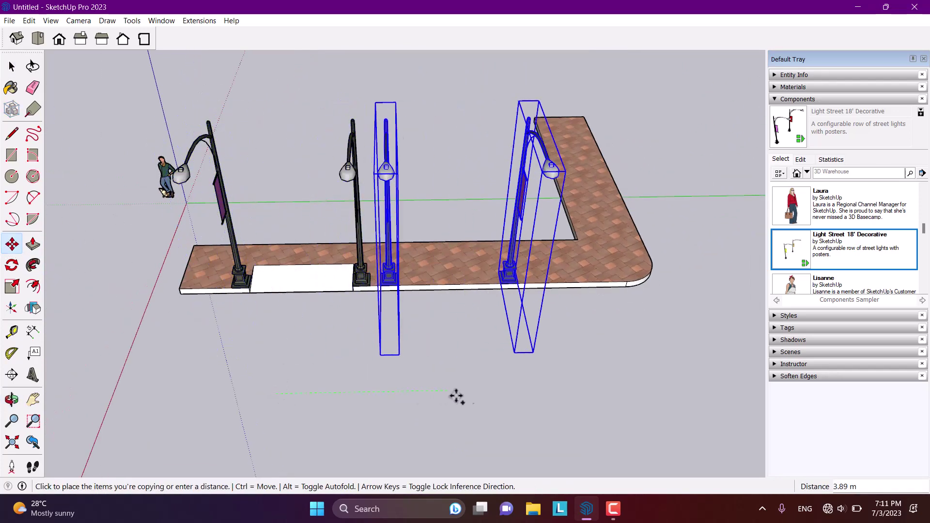
left_click(568, 392)
middle_click_drag(568, 393, 383, 300)
Move the copied lamps so the outermost lamp's base corner sits where the slab's rounded corner begins
scroll(557, 387, "up", 8)
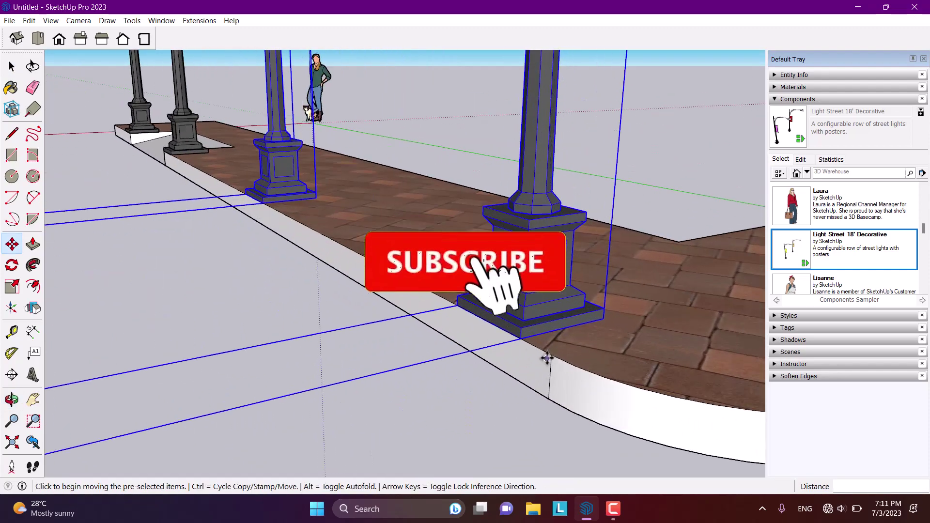
scroll(518, 335, "up", 2)
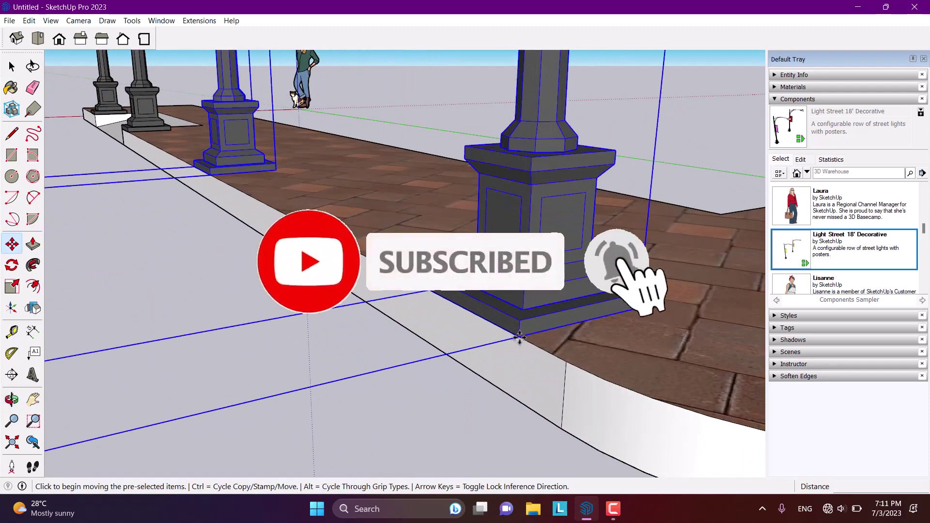
left_click(519, 337)
left_click(566, 361)
scroll(566, 361, "down", 8)
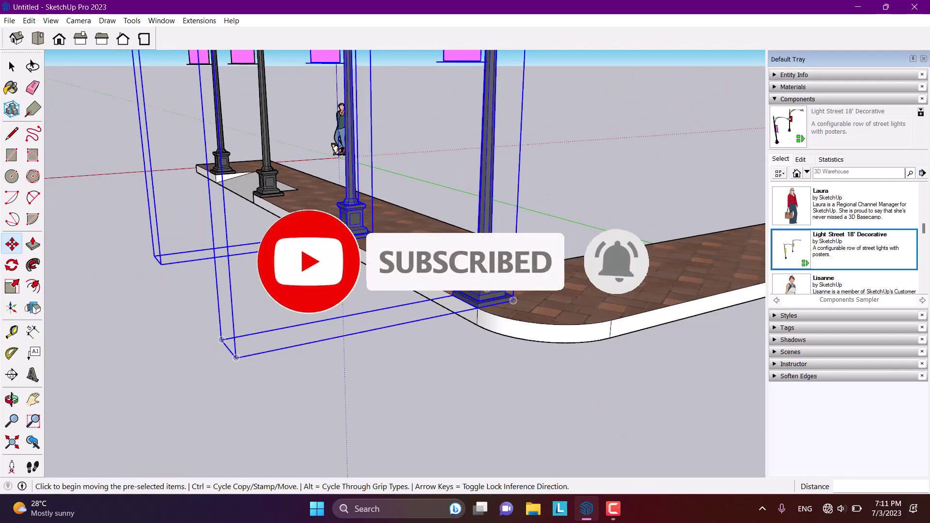
key("space")
middle_click_drag(598, 166, 687, 241)
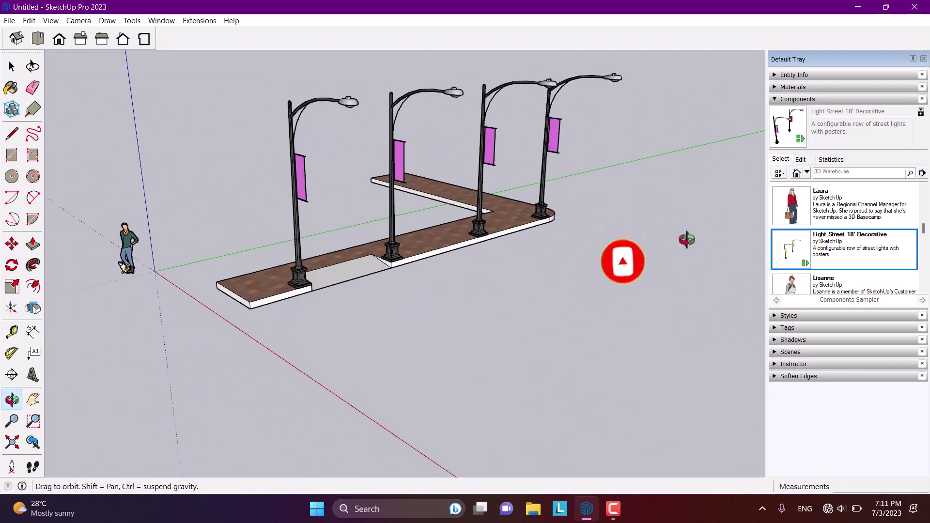
middle_click_drag(451, 257, 490, 386, "shift")
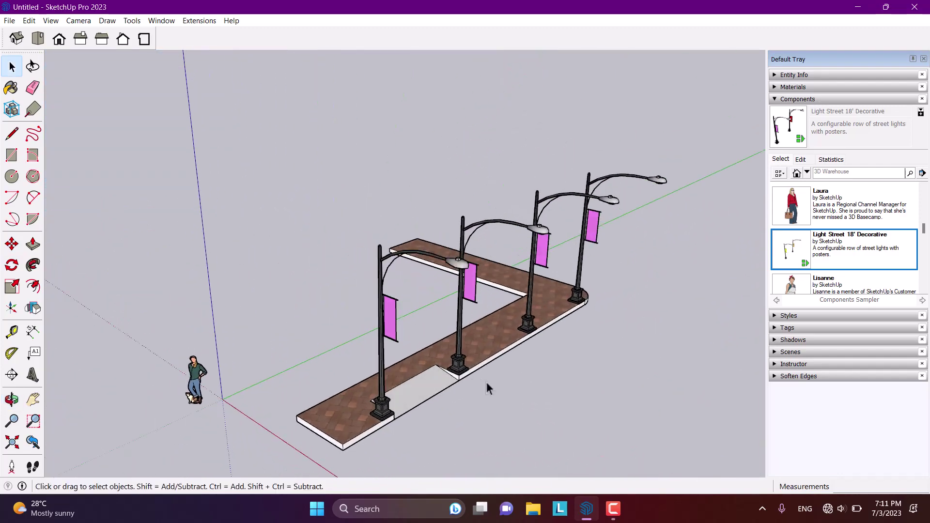
Place the component of the woman in white overalls on the paving near the slab's rounded corner
scroll(814, 267, "down", 2)
left_click(791, 206)
scroll(571, 290, "up", 4)
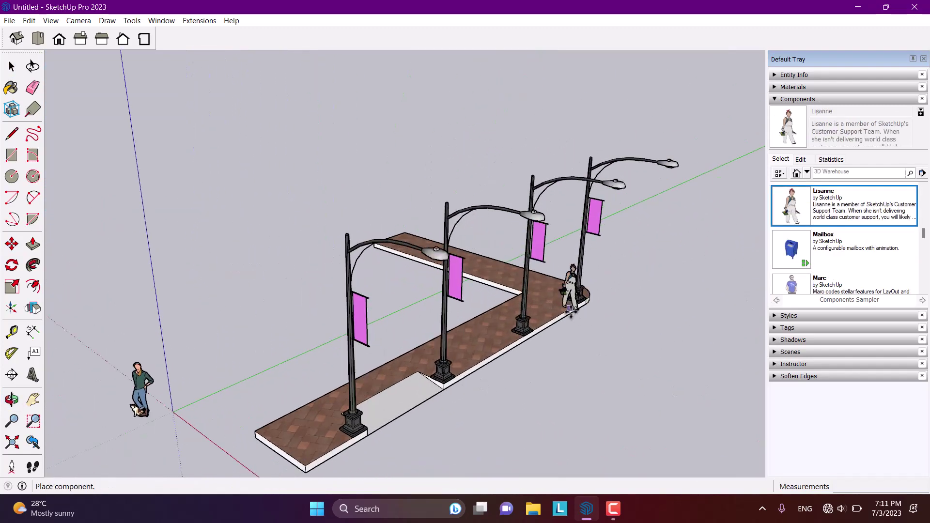
left_click(542, 290)
Place the green-sweater woman with the cat on the short leg and the red-top woman with the handbag on the long leg
scroll(823, 235, "up", 2)
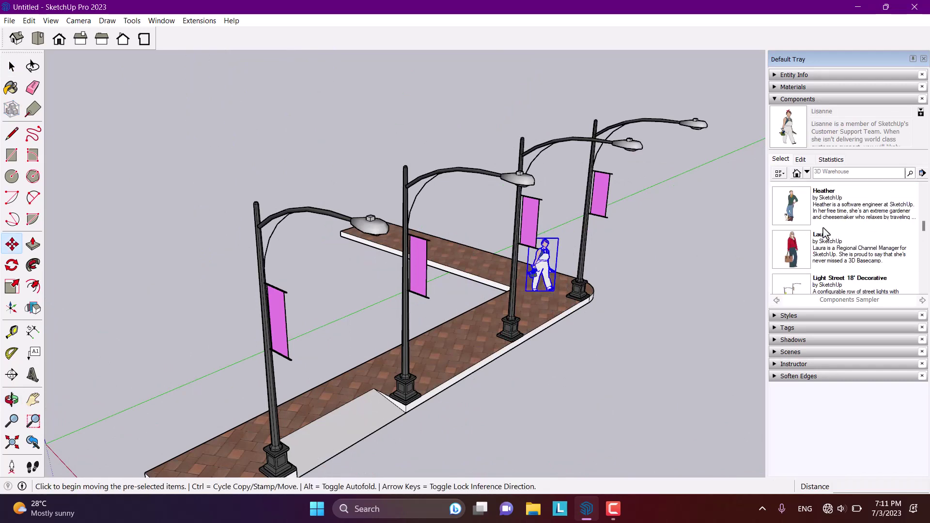
left_click(793, 218)
left_click(449, 252)
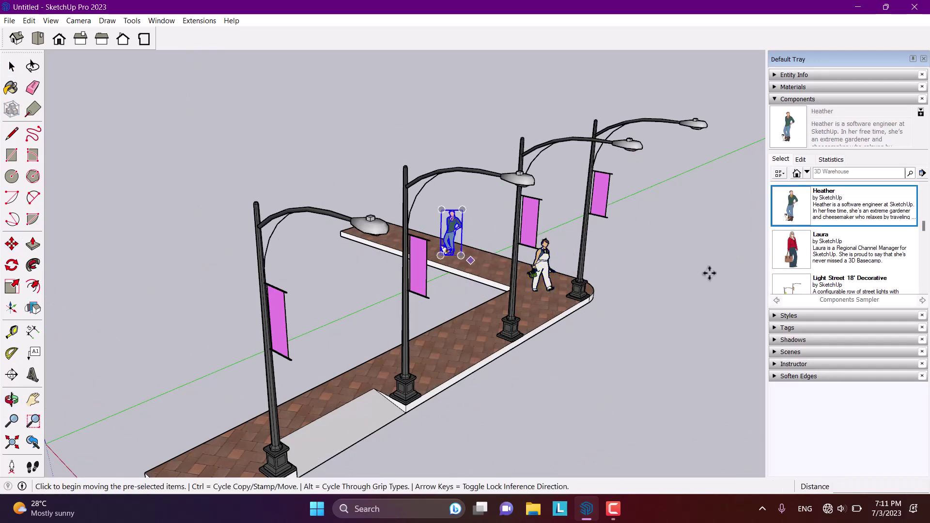
left_click(791, 249)
scroll(699, 233, "down", 2)
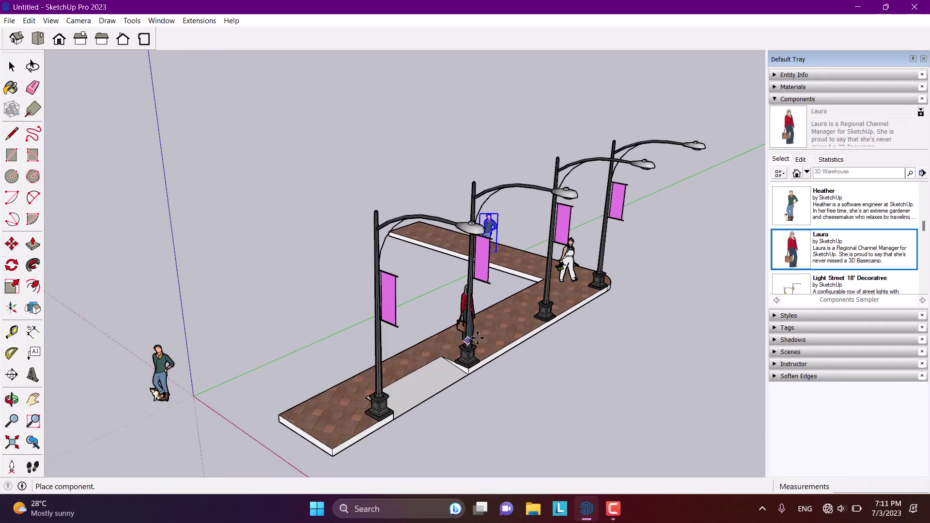
left_click(494, 331)
Place Silhouette Woman Walking Sideways near the rounded corner and Silhouette Man Walking Bag on the slab's short leg
scroll(808, 256, "down", 3)
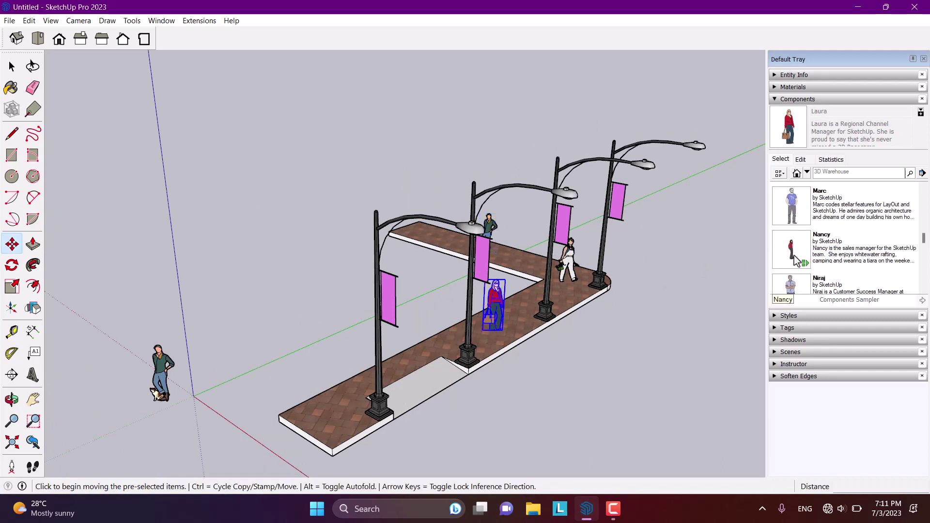
scroll(800, 264, "down", 2)
scroll(802, 262, "down", 3)
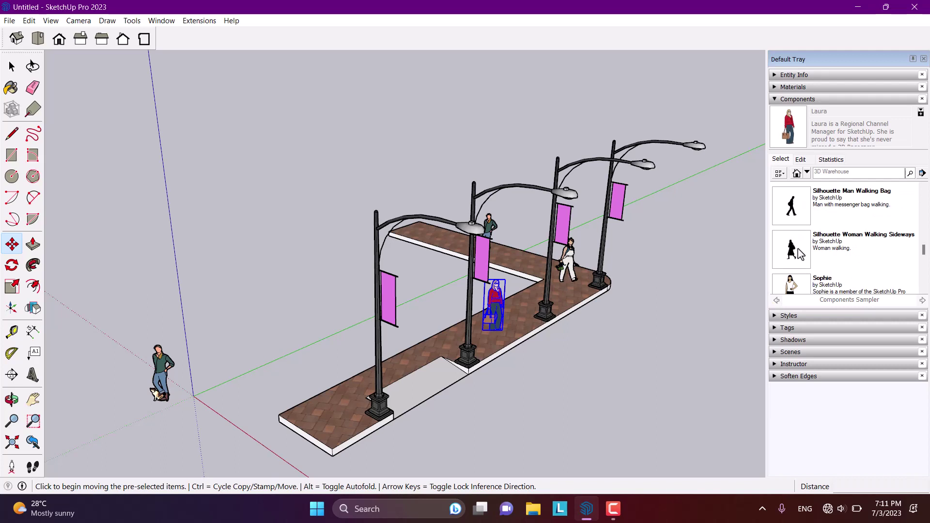
left_click(800, 254)
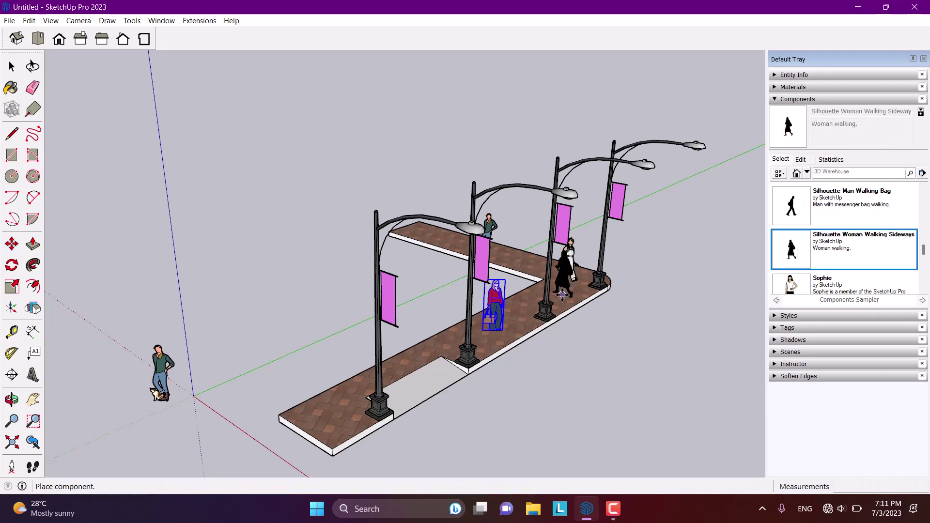
left_click(562, 294)
left_click(794, 206)
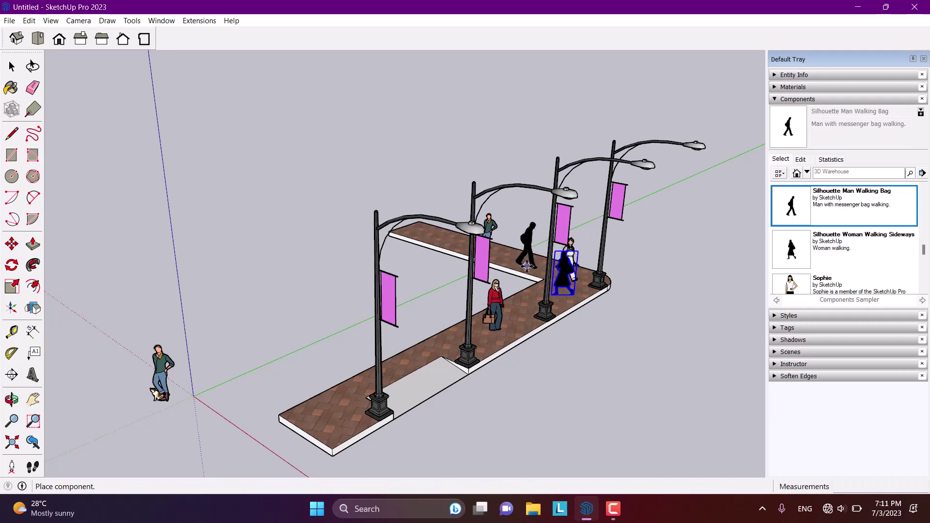
left_click(525, 264)
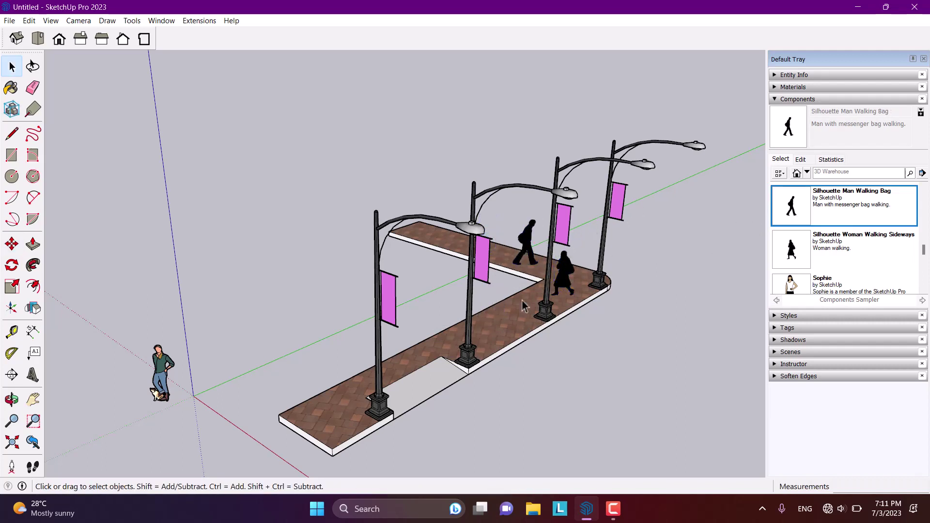
Delete the default standing figure near the origin and place the Mailbox component on the long leg, beside the second lamp from the rounded corner
left_click(164, 351)
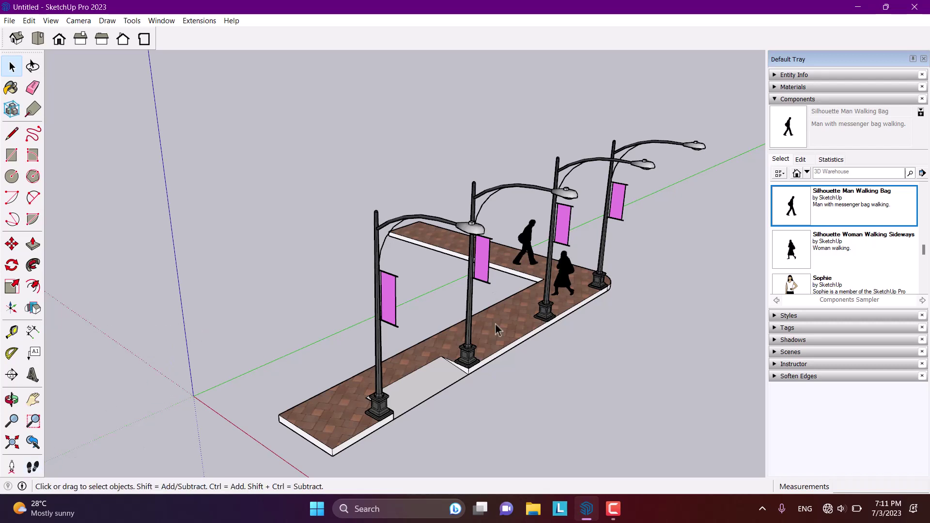
scroll(814, 242, "down", 3)
scroll(826, 251, "down", 10)
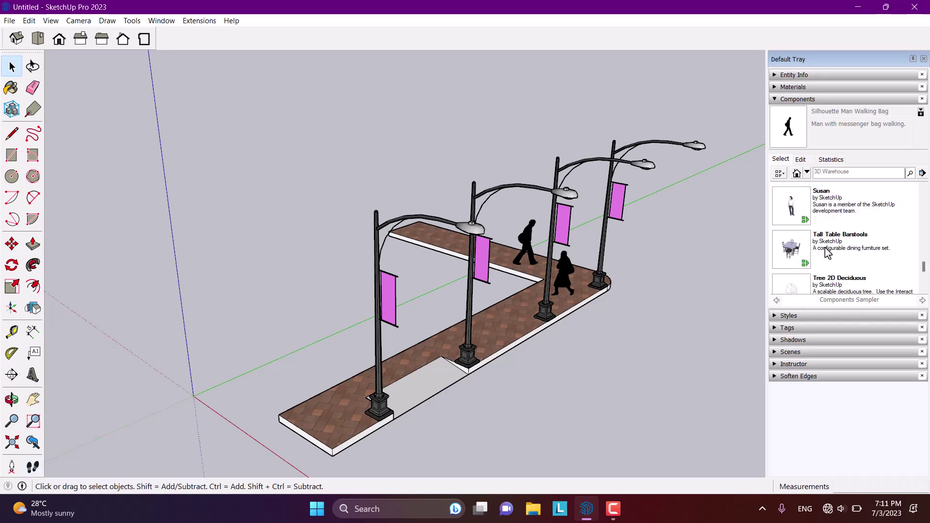
scroll(826, 251, "up", 10)
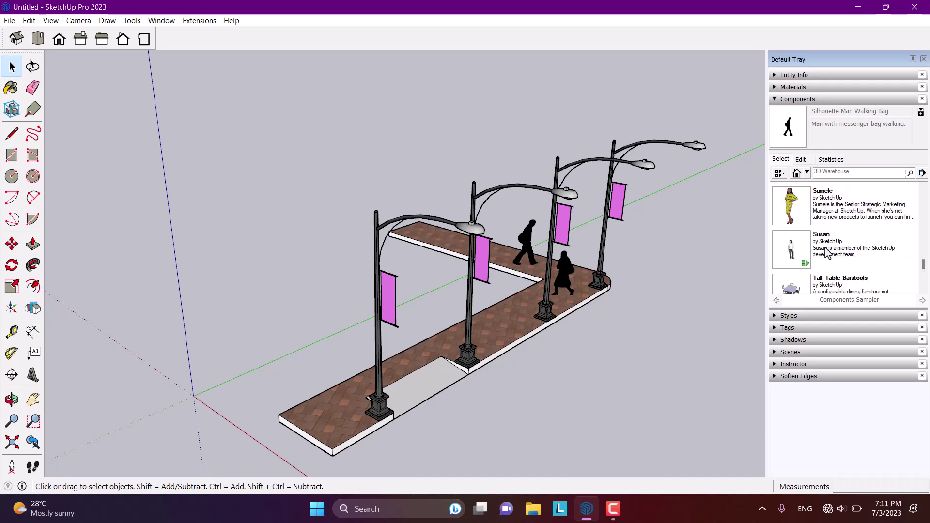
scroll(826, 252, "up", 5)
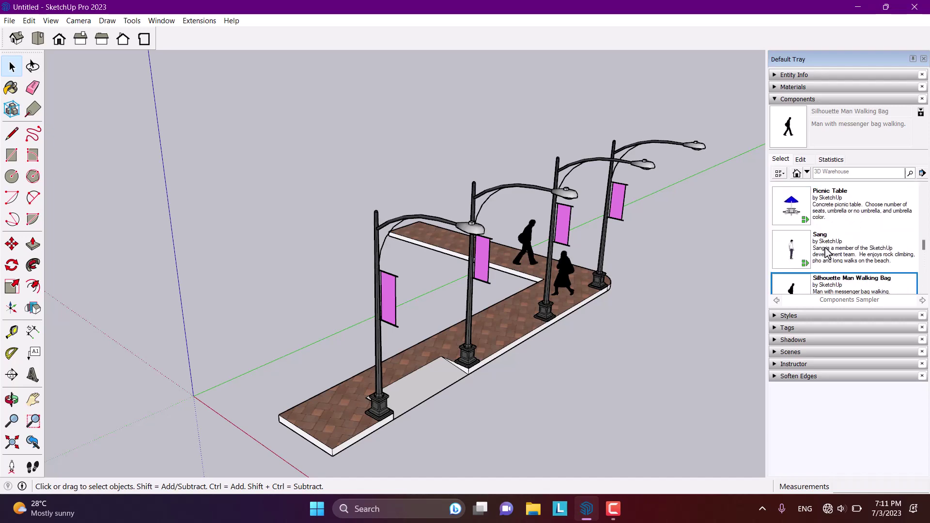
left_click(794, 264)
scroll(533, 309, "up", 5)
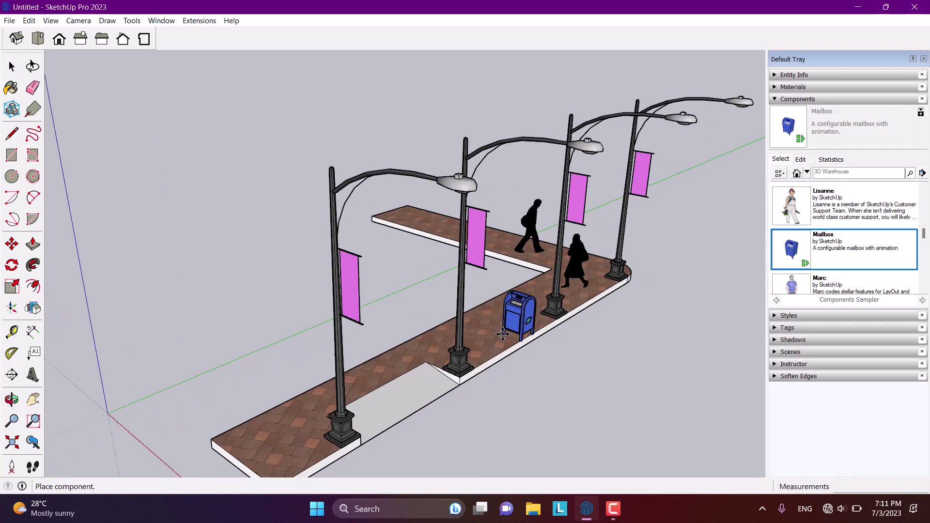
left_click(531, 321)
Move the mailbox so its legs line up with the paving's curb-side edge next to the lamp base
scroll(585, 302, "up", 4)
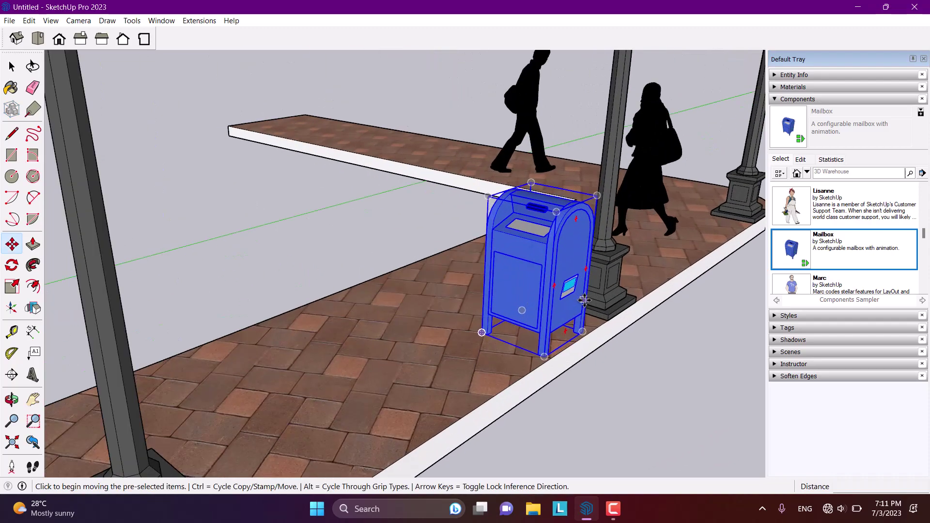
middle_click_drag(584, 301, 354, 346)
left_click(315, 405)
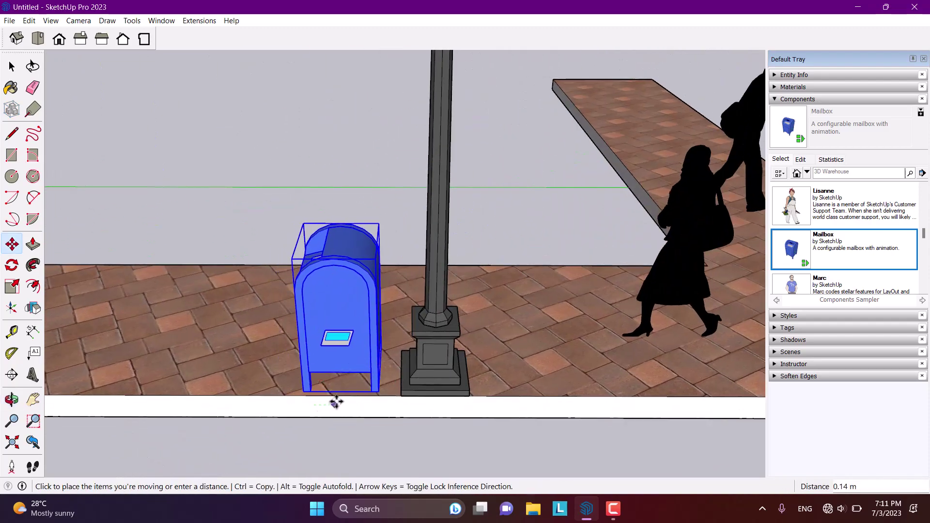
left_click(388, 390)
scroll(383, 390, "up", 3)
left_click(385, 392)
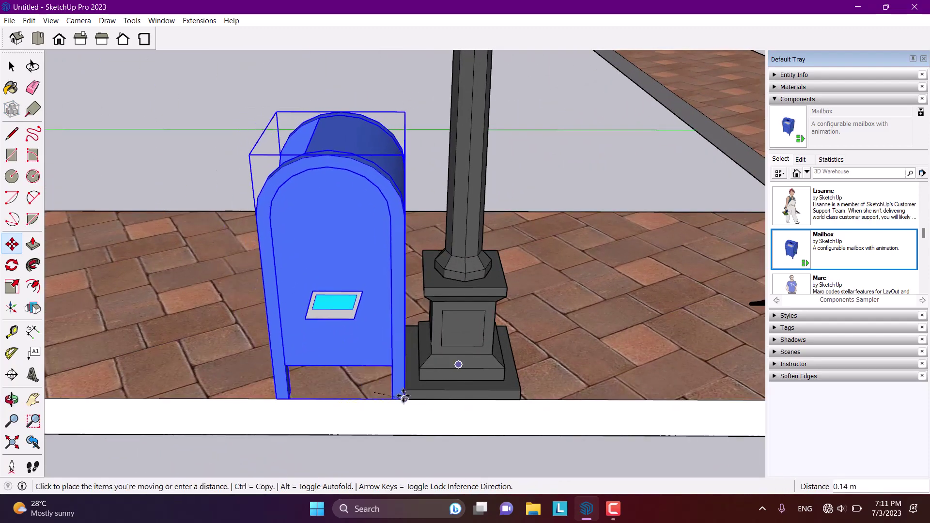
left_click(392, 395)
Move the mailbox along the curb edge so its nearest leg touches the lamp's base
scroll(386, 399, "up", 3)
middle_click_drag(386, 399, 438, 387)
scroll(439, 388, "up", 2)
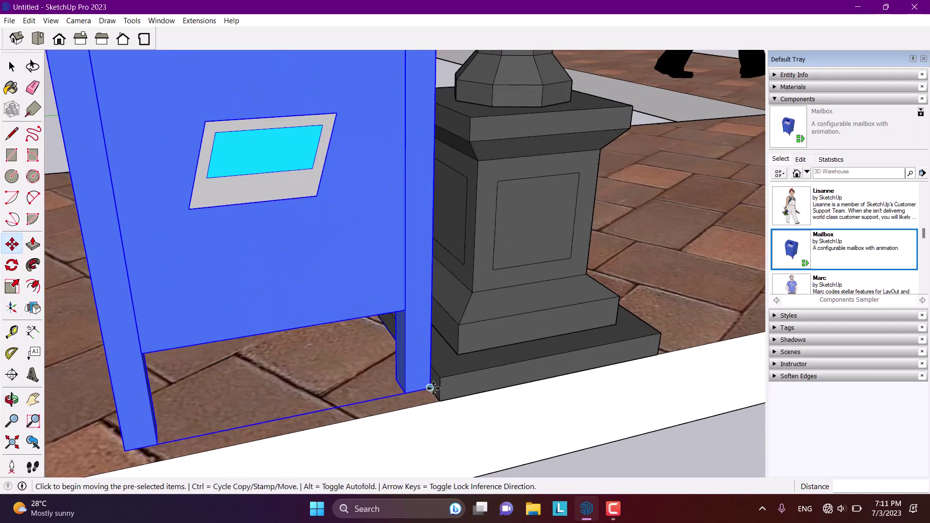
left_click(431, 389)
left_click(489, 314)
key("space")
scroll(489, 319, "down", 10)
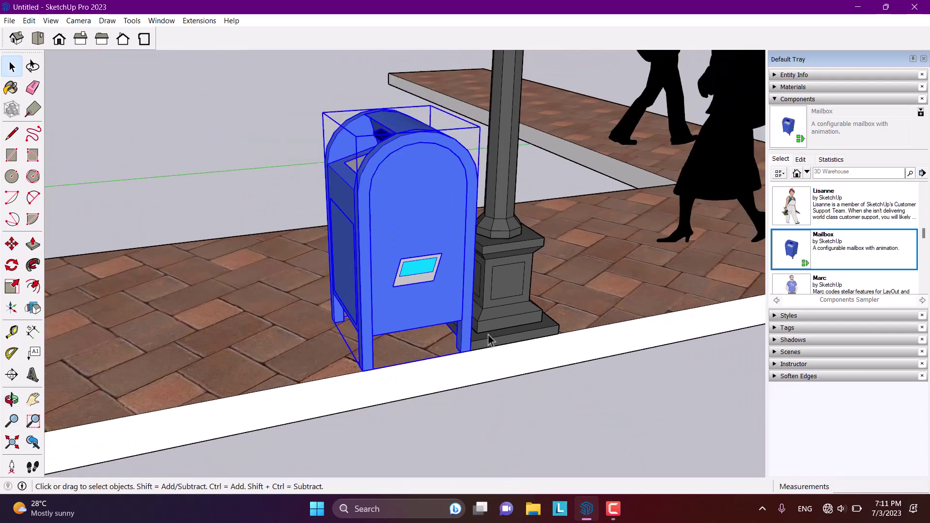
scroll(539, 403, "down", 3)
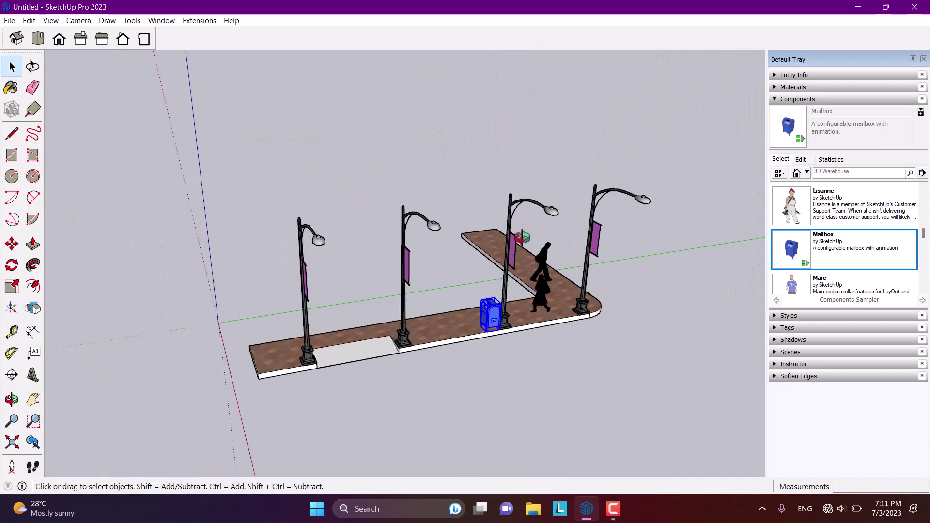
Draw a 12 by 8 m rectangle between the inner bottom corners at the ends of the L-shaped slab's two legs
middle_click_drag(539, 403, 538, 363)
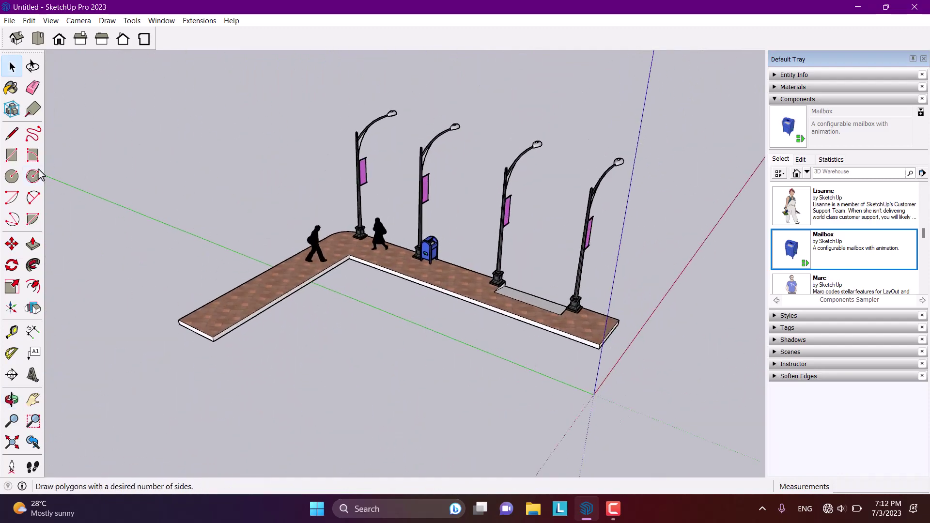
left_click(13, 159)
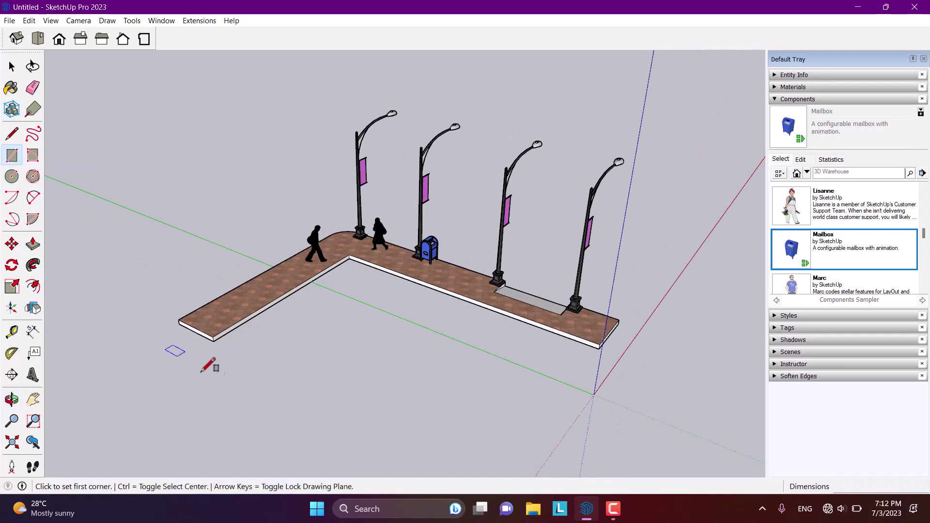
left_click(213, 341)
left_click(600, 348)
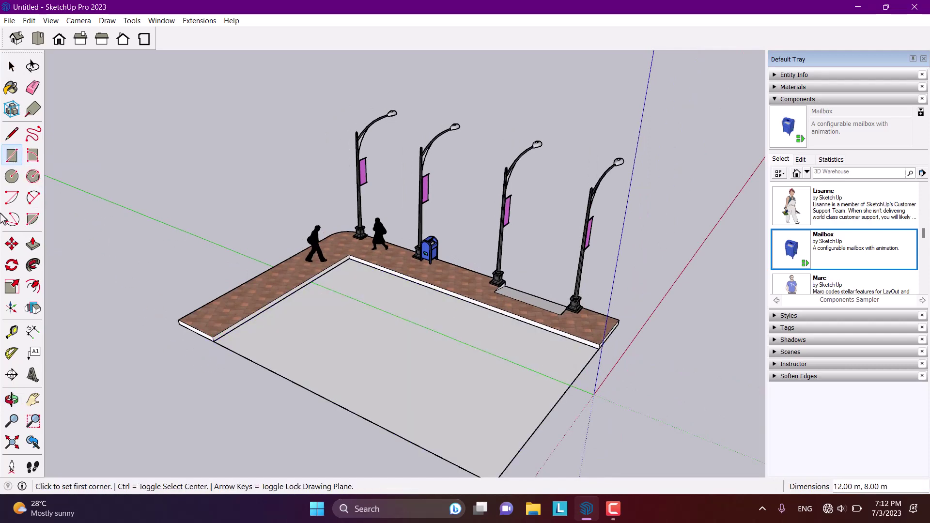
Push/Pull the rectangle up 0.20 m, level with the top of the paved sidewalk
left_click(33, 245)
middle_click_drag(272, 334, 224, 318)
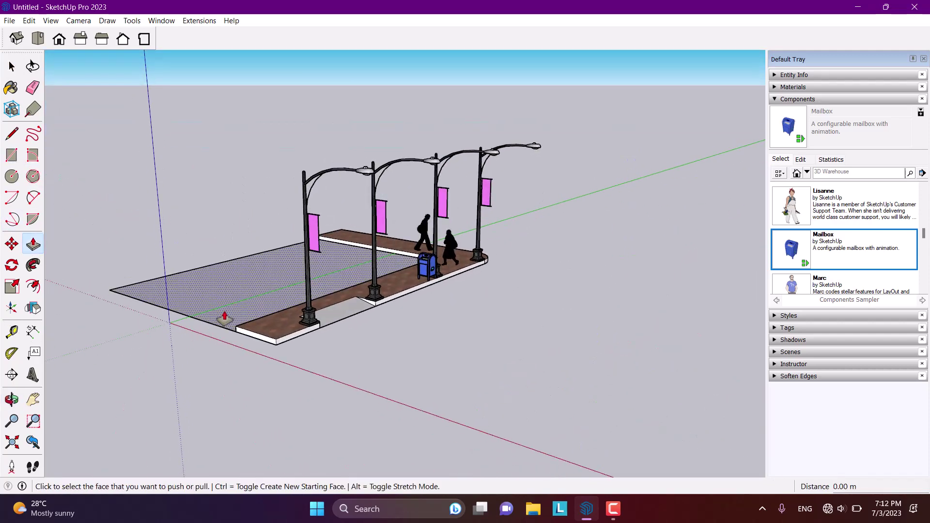
left_click(225, 318)
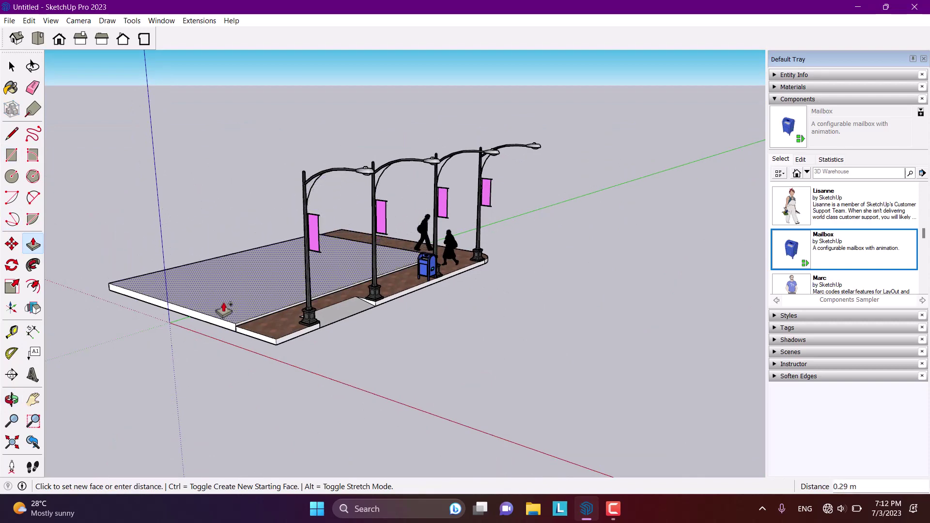
left_click(262, 329)
Offset the top edges of the rectangular slab inward to form a narrow border all around
middle_click_drag(264, 330, 438, 424)
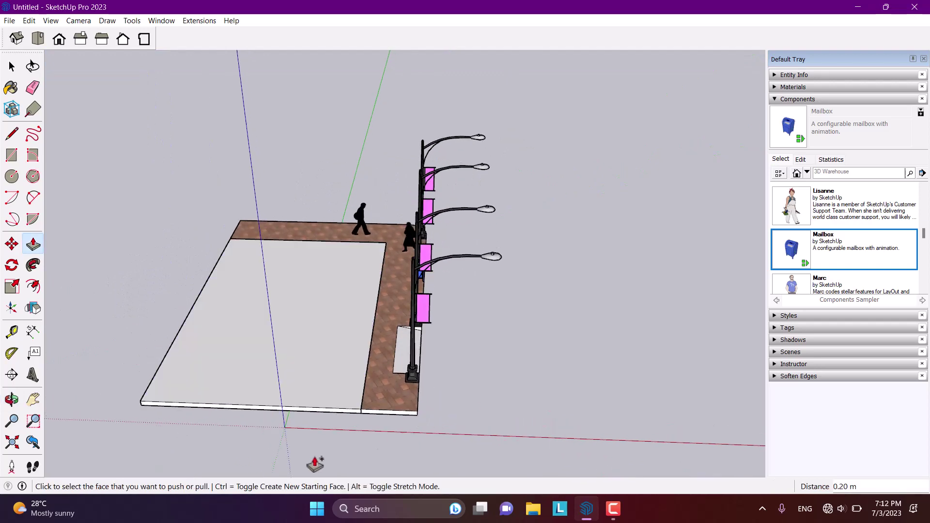
scroll(310, 458, "up", 2)
key("space")
left_click(33, 286)
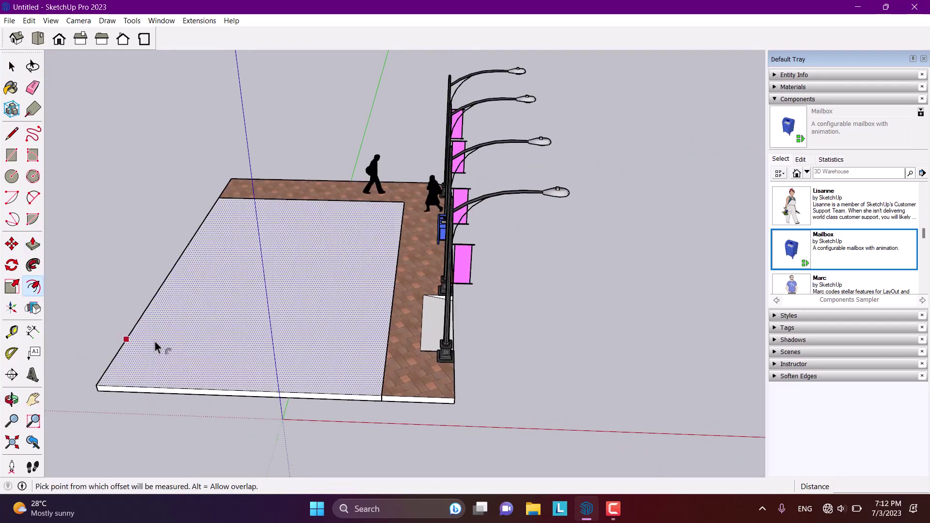
left_click(126, 339)
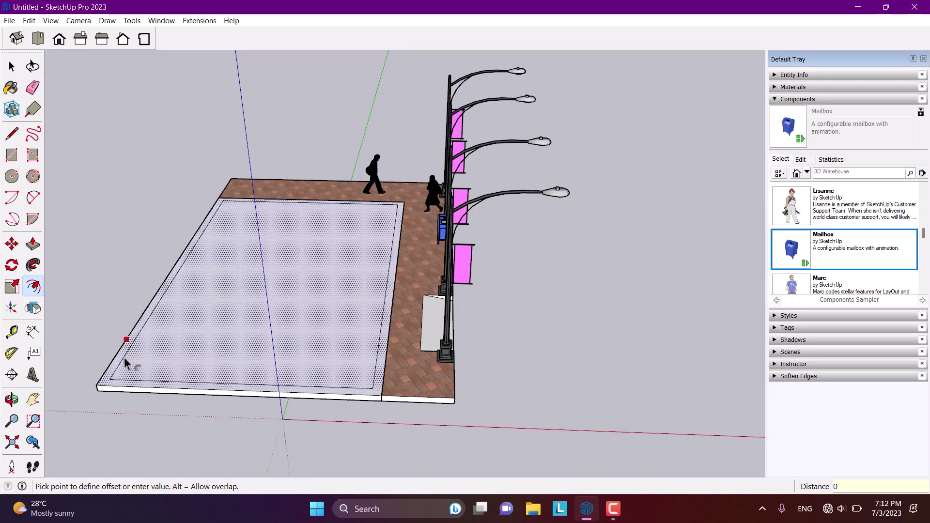
left_click(124, 356)
key("space")
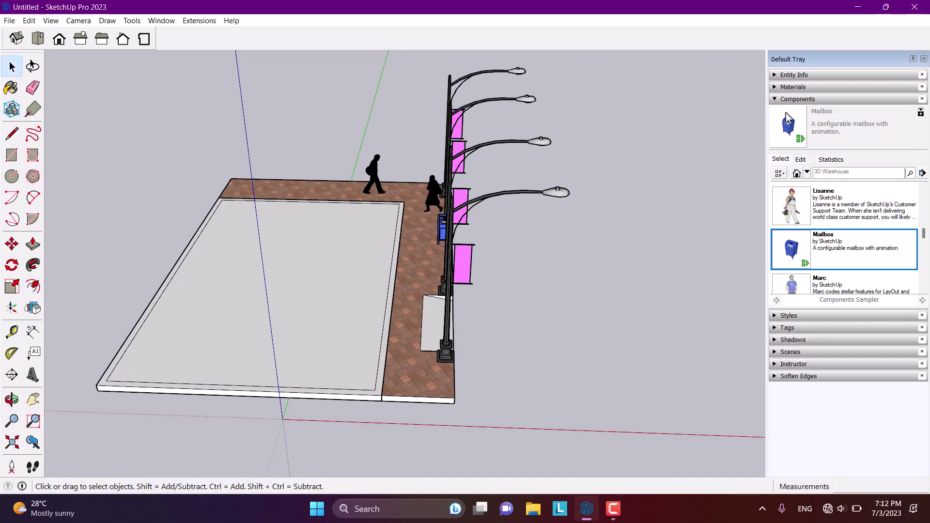
Paint the face inside the narrow border with the Grass Dark Green material
left_click(783, 88)
left_click(782, 146)
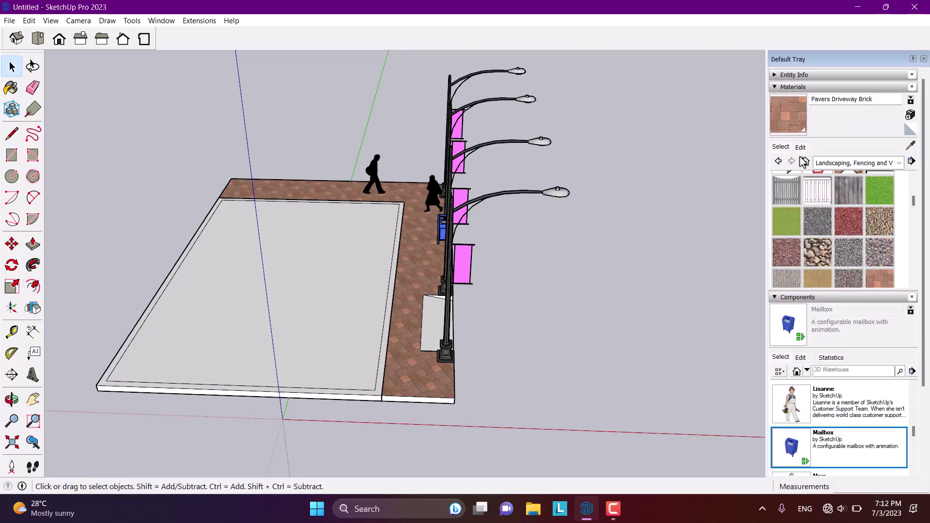
left_click(871, 194)
left_click(326, 297)
scroll(446, 300, "down", 2)
mouse_move(450, 299)
middle_mouse_down()
mouse_move(262, 306)
mouse_move(252, 298)
mouse_move(406, 299)
middle_mouse_up()
scroll(261, 306, "up", 2)
key("space")
scroll(260, 303, "up", 2)
scroll(215, 298, "down", 3)
Select everything in the model and make it one group
key("ctrl+a")
right_click(279, 357)
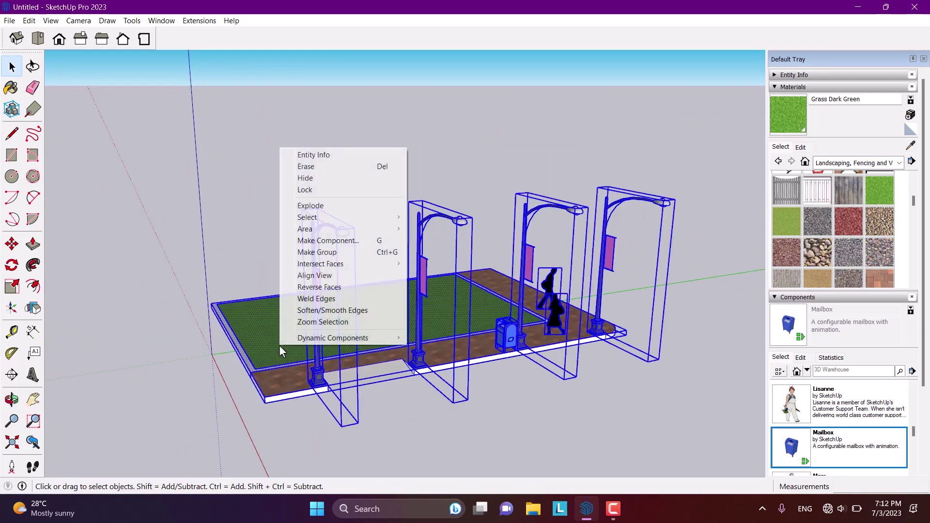
left_click(317, 254)
Move the group so the bottom outer corner of the lawn slab sits on the origin, and deselect it
middle_click_drag(305, 312, 374, 277)
left_click(15, 246)
left_click(162, 347)
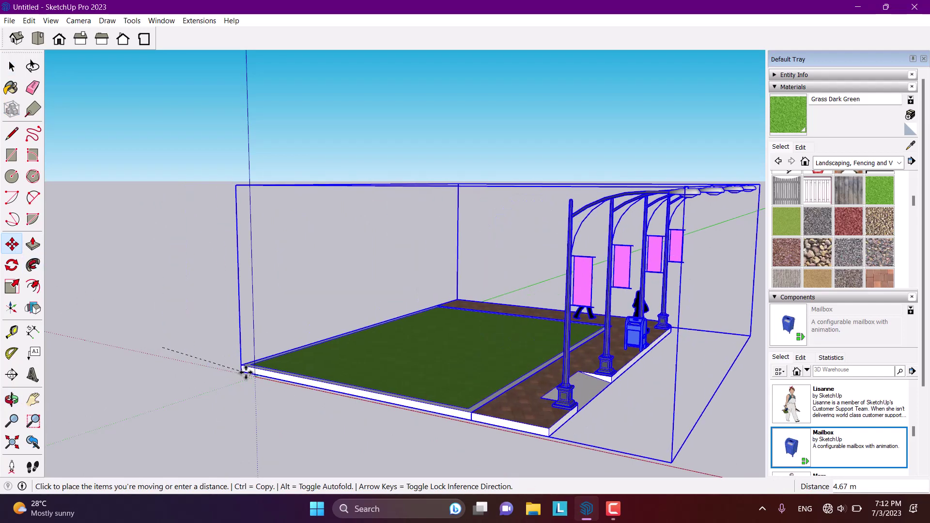
left_click(255, 377)
scroll(178, 332, "down", 2)
key("space")
left_click(580, 250)
middle_click_drag(580, 250, 412, 355)
scroll(411, 356, "up", 4)
scroll(442, 215, "down", 2)
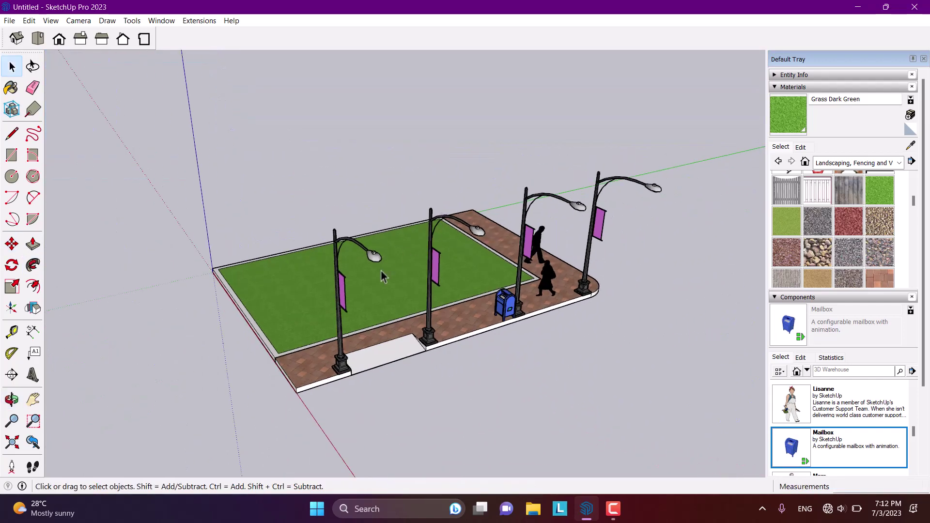
Collapse the expanded Components and Materials sections
left_click(614, 512)
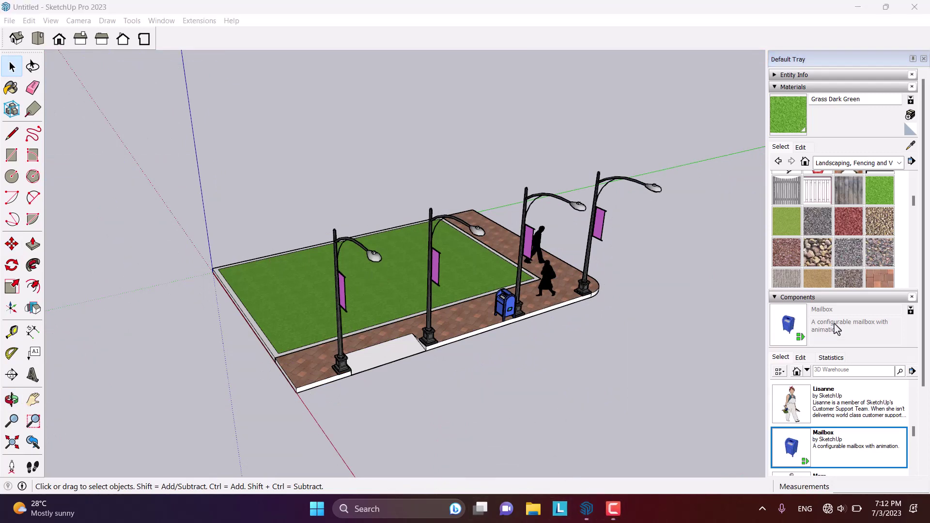
left_click(818, 298)
left_click(779, 88)
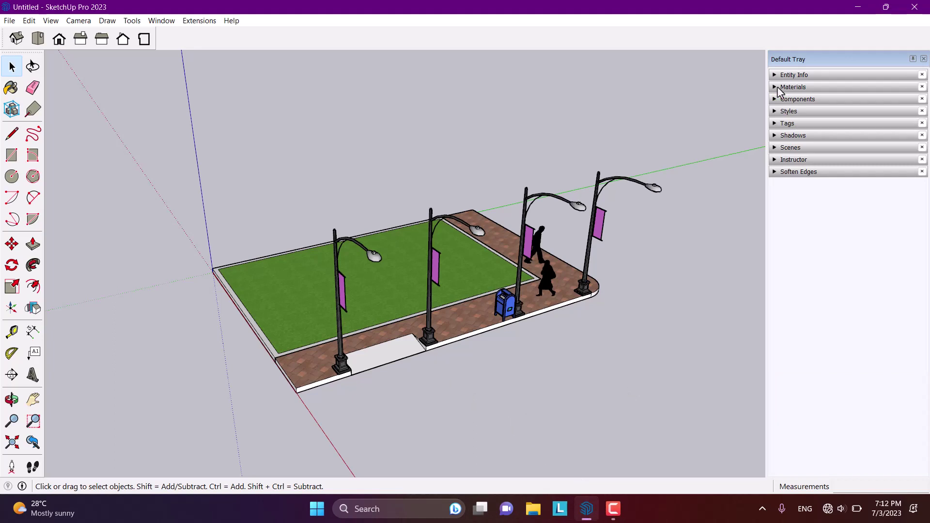
left_click(856, 509)
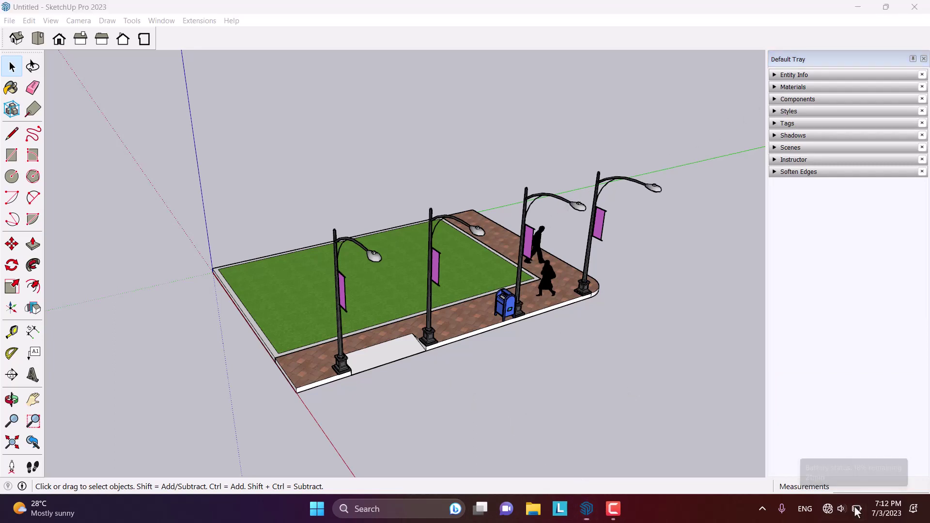
left_click(855, 512)
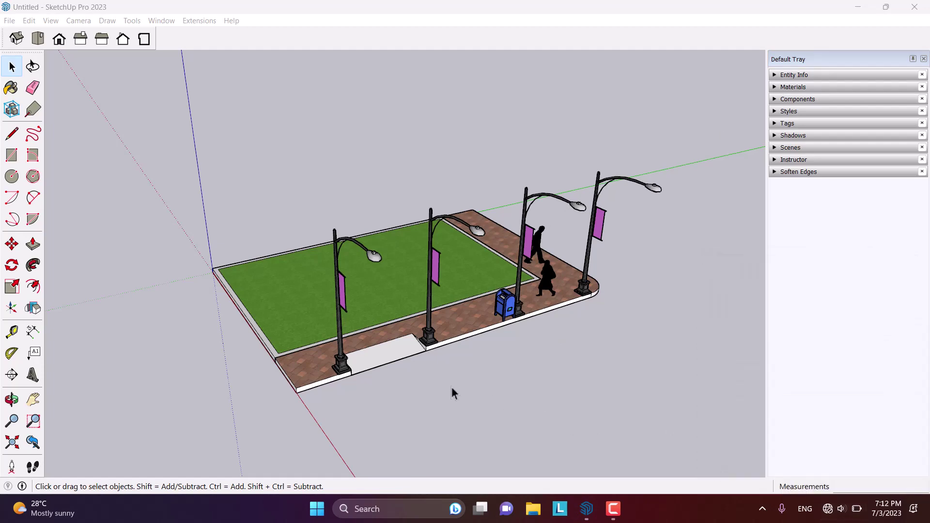
Add a first scene from an angled view of the sidewalk taken from the ramp side
left_click(794, 150)
middle_click_drag(328, 281, 424, 296)
scroll(257, 348, "up", 2)
middle_click_drag(373, 343, 339, 353)
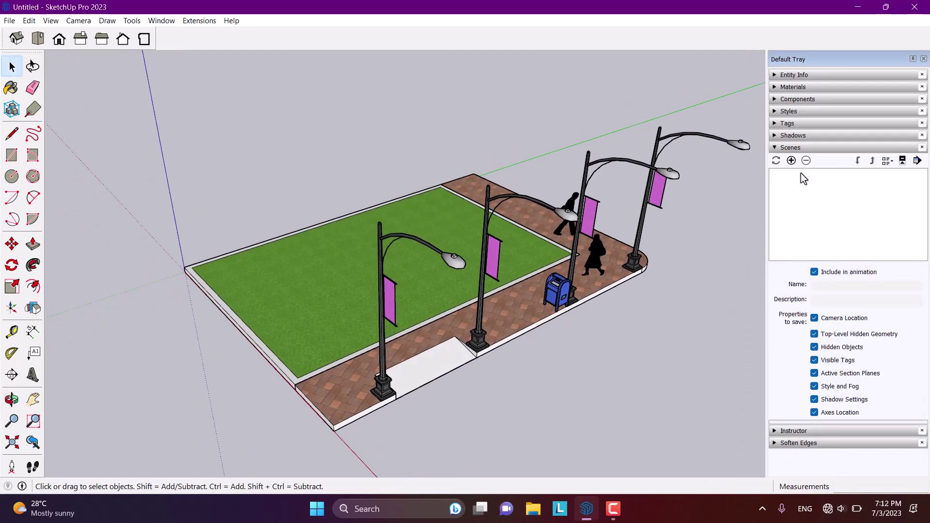
left_click(791, 161)
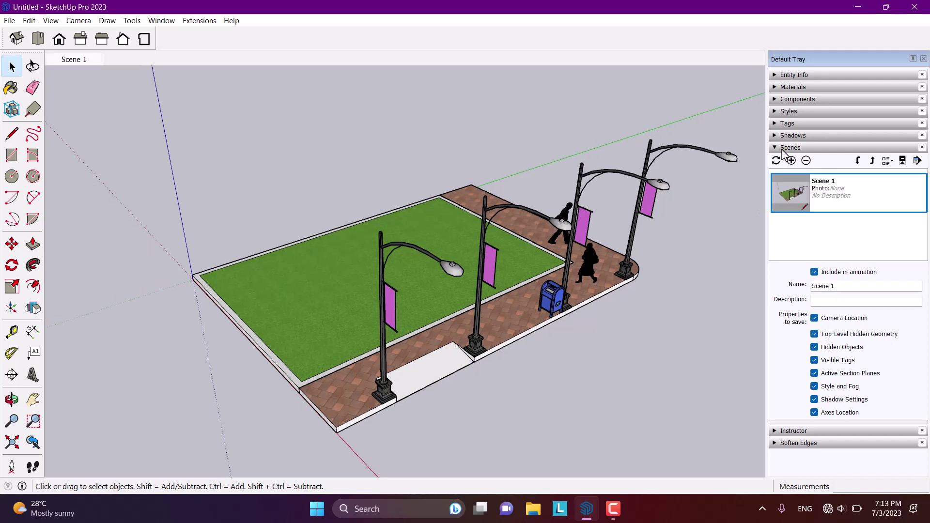
Turn on shadows with faces and sun shading enabled, set to 04/03 at 08:28 am, light 84 and dark 30
left_click(782, 149)
left_click(793, 136)
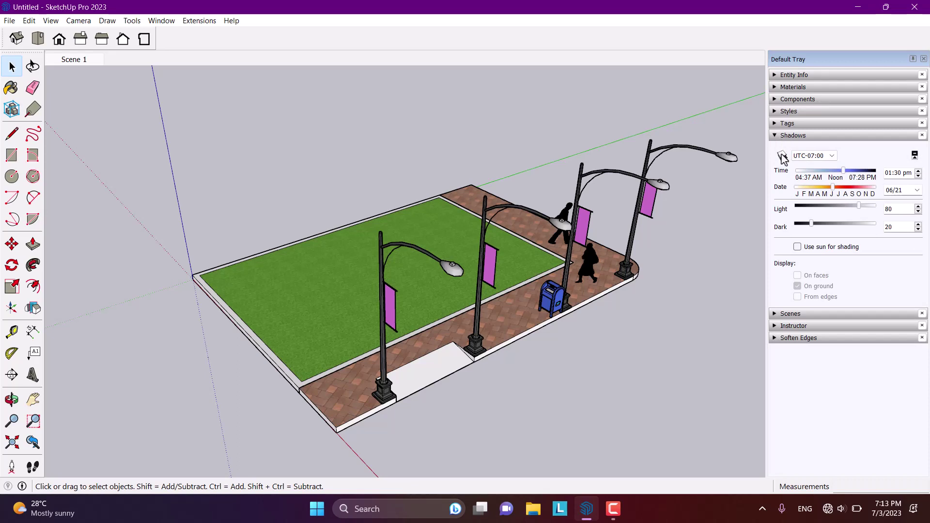
left_click(782, 156)
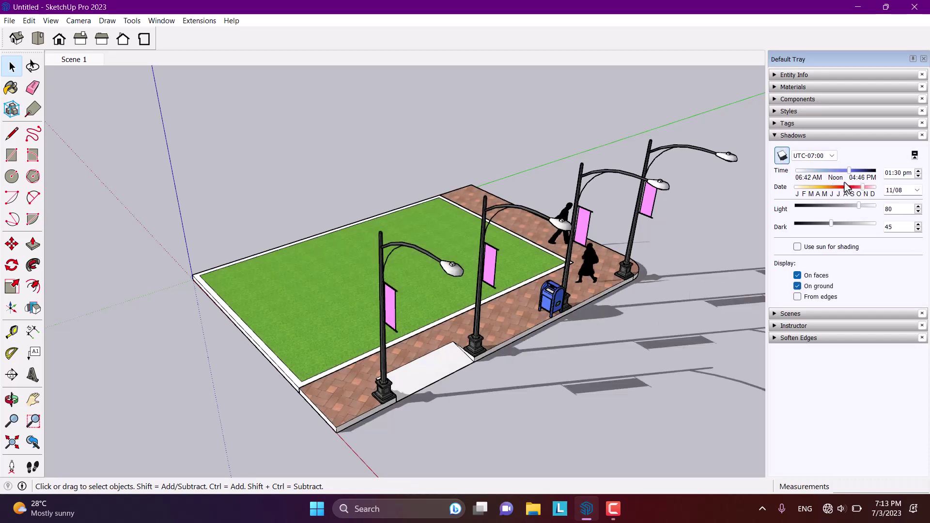
left_click_drag(847, 187, 816, 177)
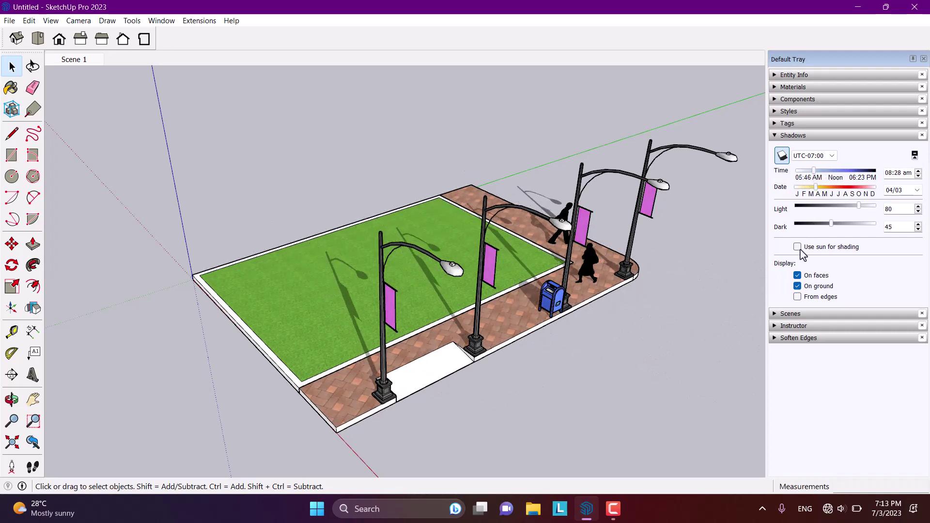
left_click_drag(826, 225, 864, 211)
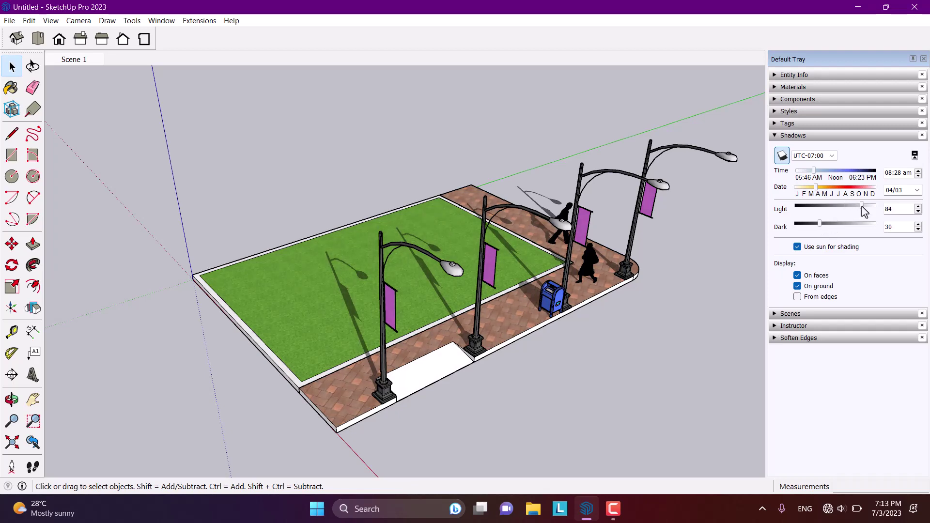
Update Scene 1 with the adjusted camera view and shadow settings
mouse_move(572, 297)
middle_mouse_down()
mouse_move(571, 271)
mouse_move(579, 285)
middle_mouse_up()
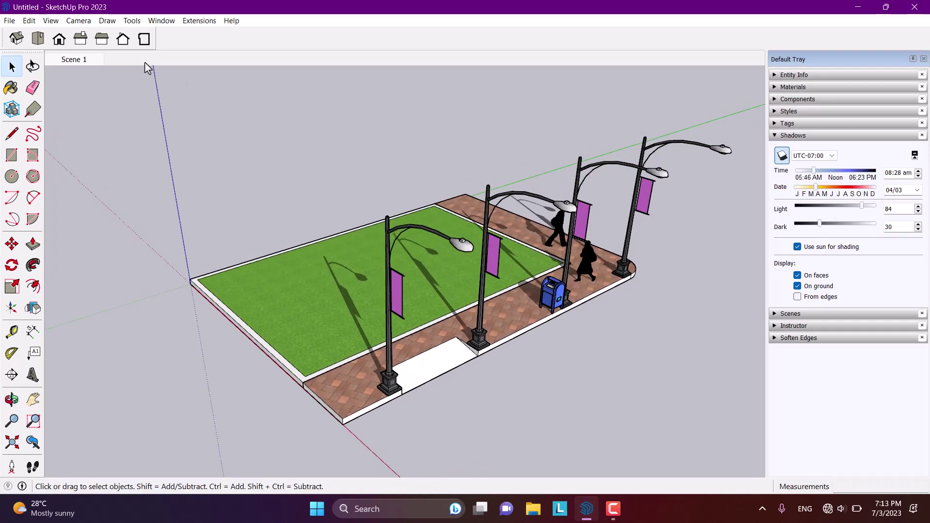
right_click(71, 60)
left_click(109, 110)
View the model from the rounded-corner side and set the shadow light to 71 and the date to 06/03
middle_click_drag(660, 248, 281, 239)
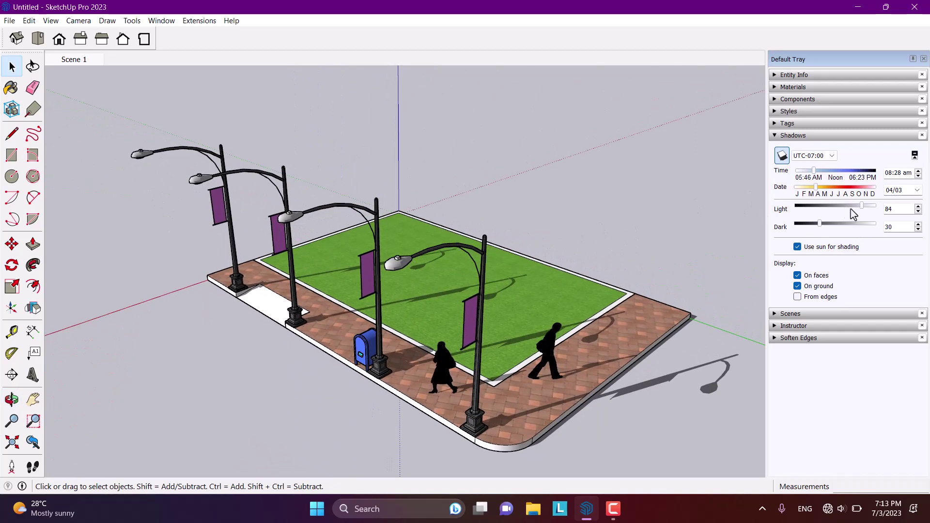
left_click_drag(851, 210, 853, 210)
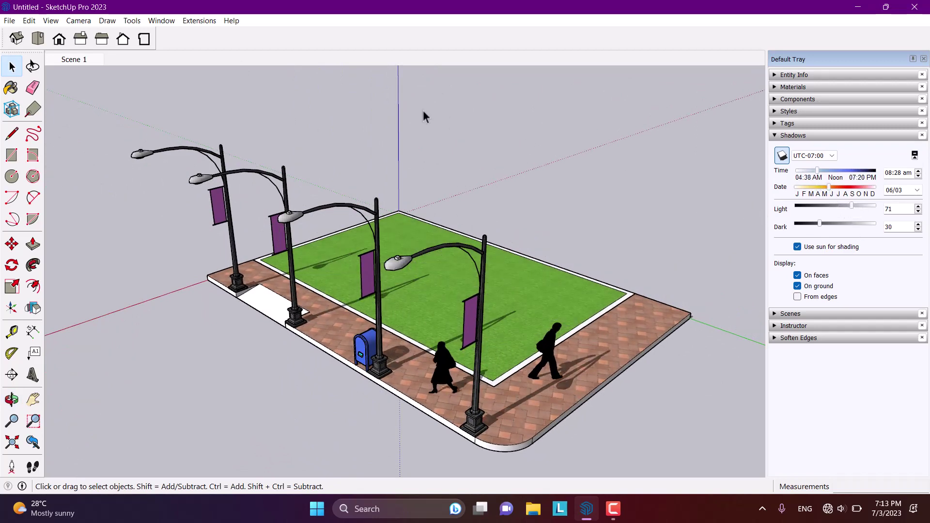
Add a second scene from the current rounded-corner view and switch back to Scene 1
right_click(81, 59)
left_click(111, 92)
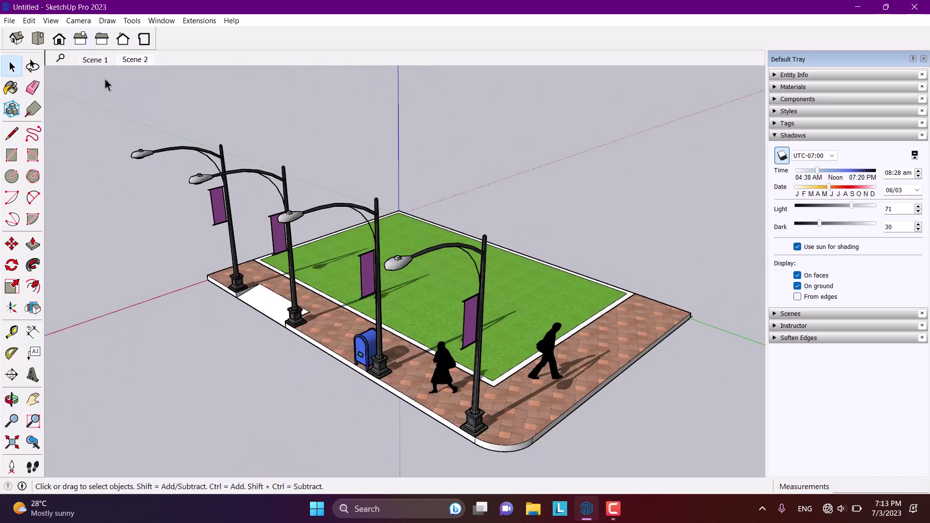
left_click(99, 64)
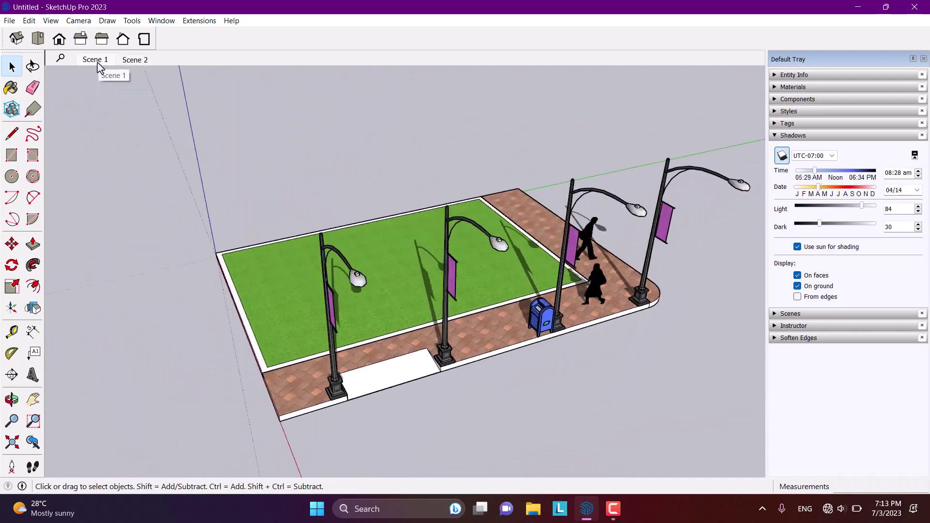